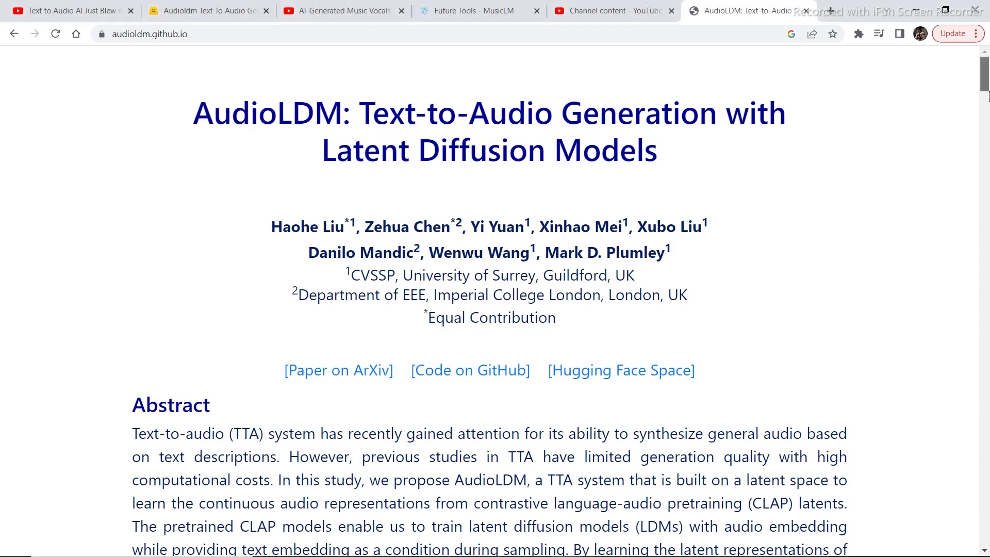
# Read the AudioLDM project page's abstract and notes down to the one-minute overview video.
pyautogui.scroll(-2, 988, 103)
pyautogui.scroll(-3, 988, 104)
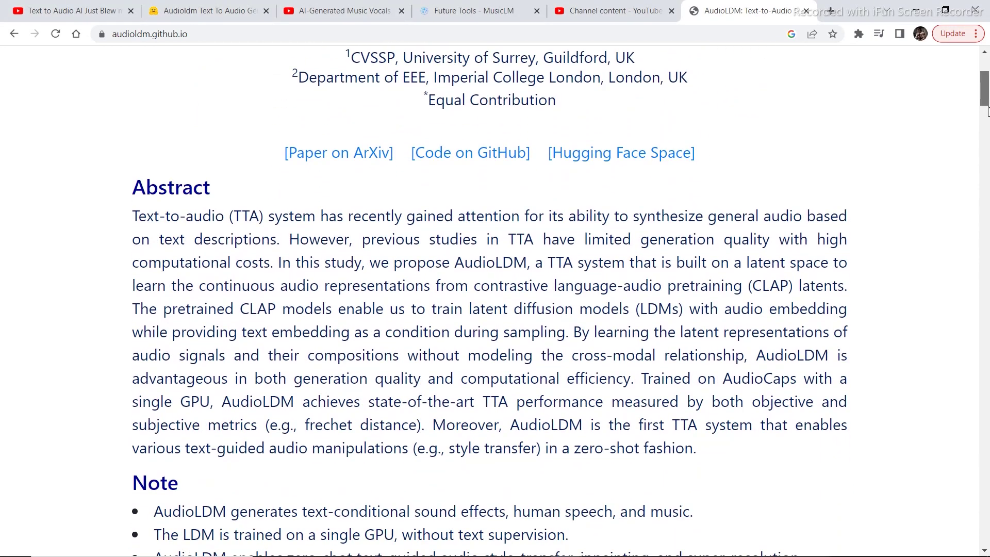
pyautogui.scroll(-3, 988, 111)
pyautogui.scroll(2, 988, 110)
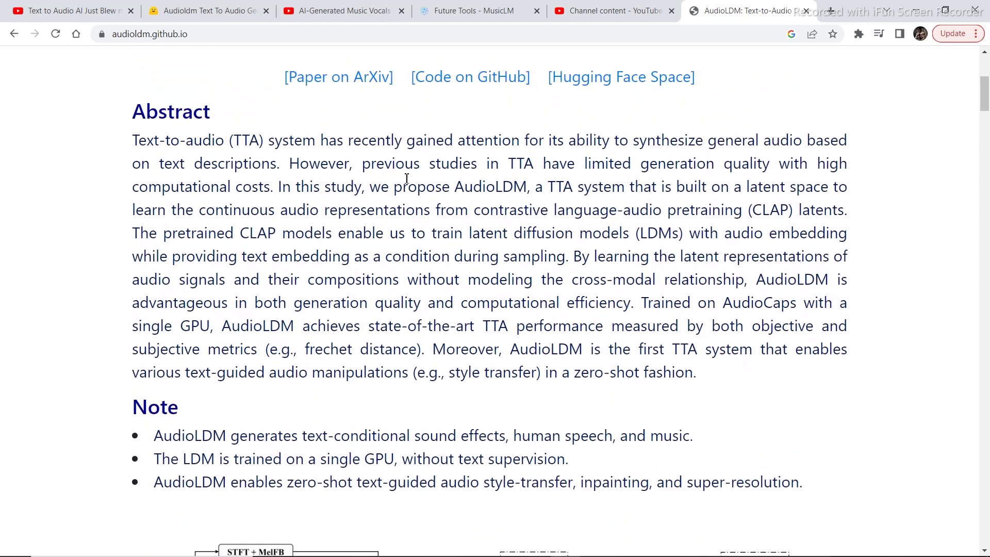
pyautogui.moveTo(985, 104); pyautogui.dragTo(985, 167)
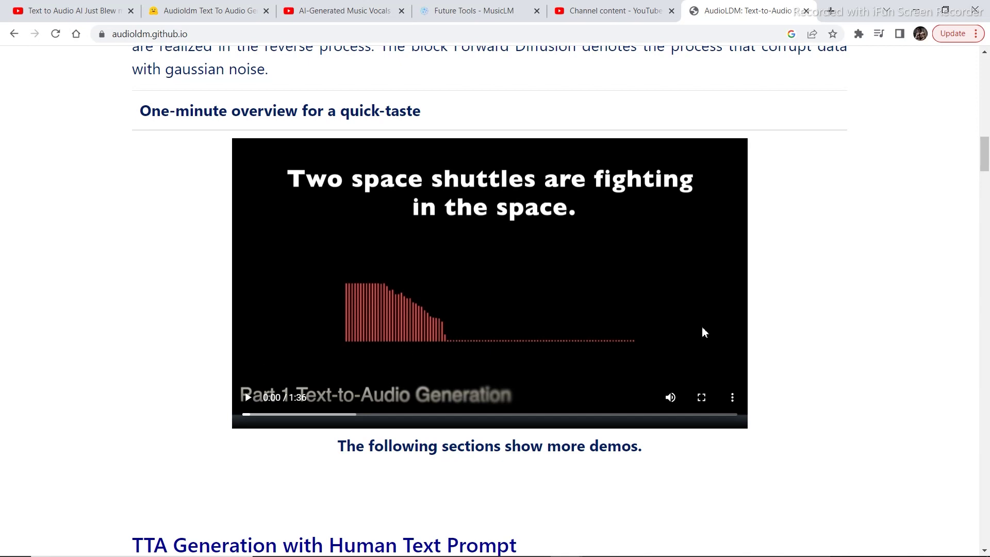
# Watch the AudioLDM overview video in full screen, pausing between the text-to-audio, acoustic environment and ChatGPT prompt demos.
pyautogui.click(702, 397)
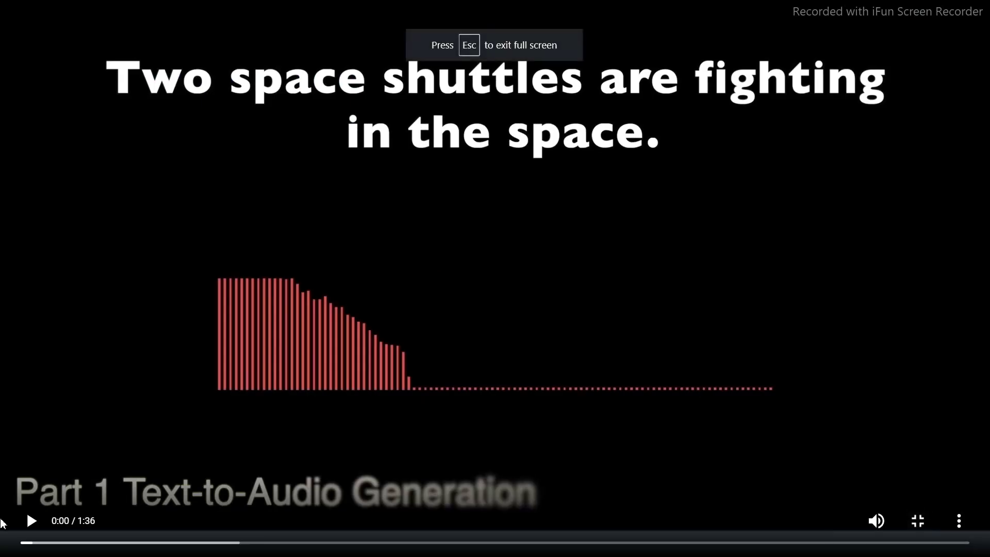
pyautogui.click(32, 526)
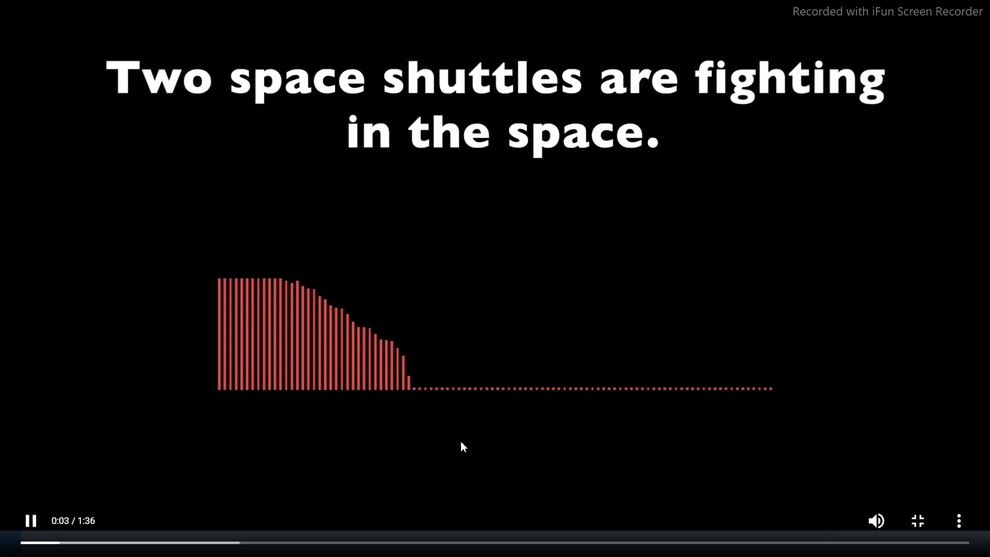
pyautogui.moveTo(852, 549)
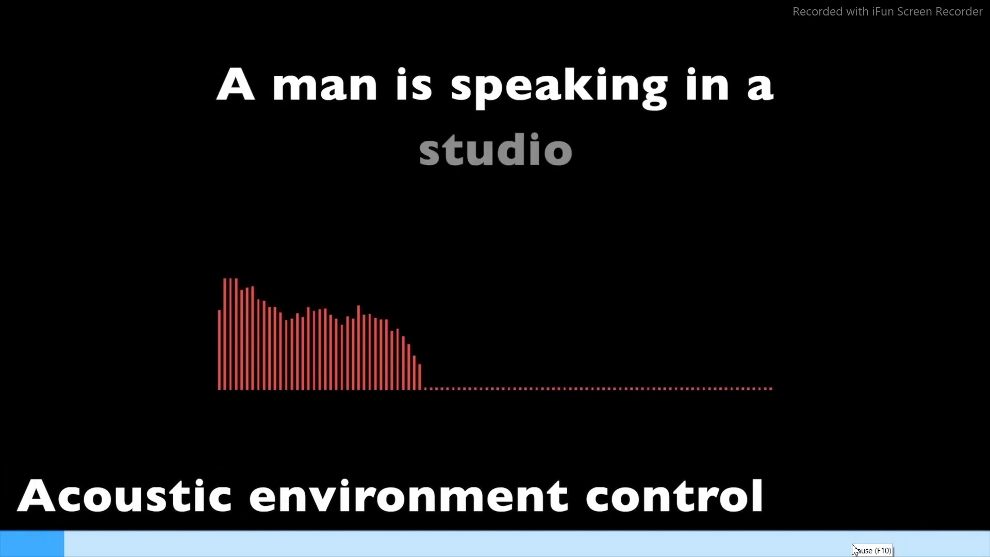
pyautogui.click(853, 550)
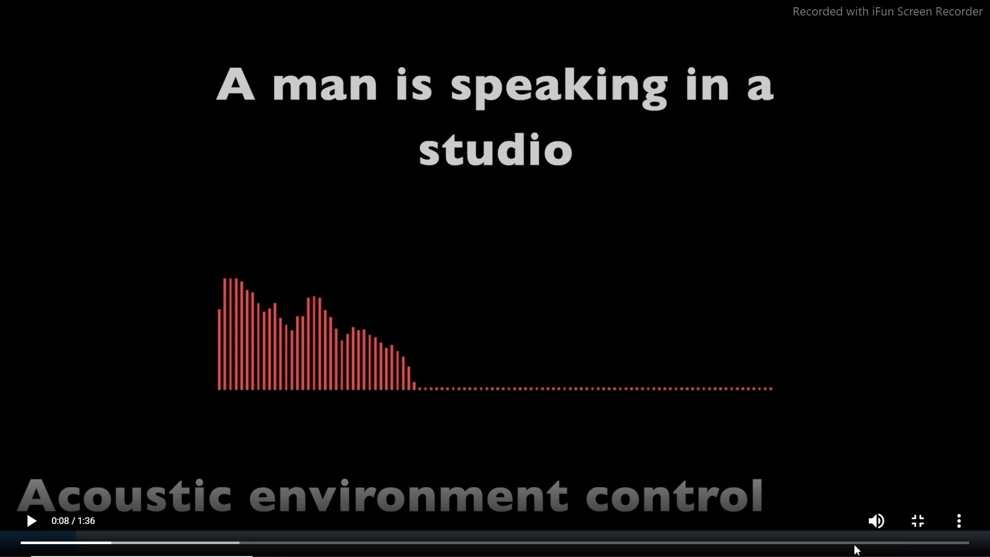
pyautogui.click(31, 521)
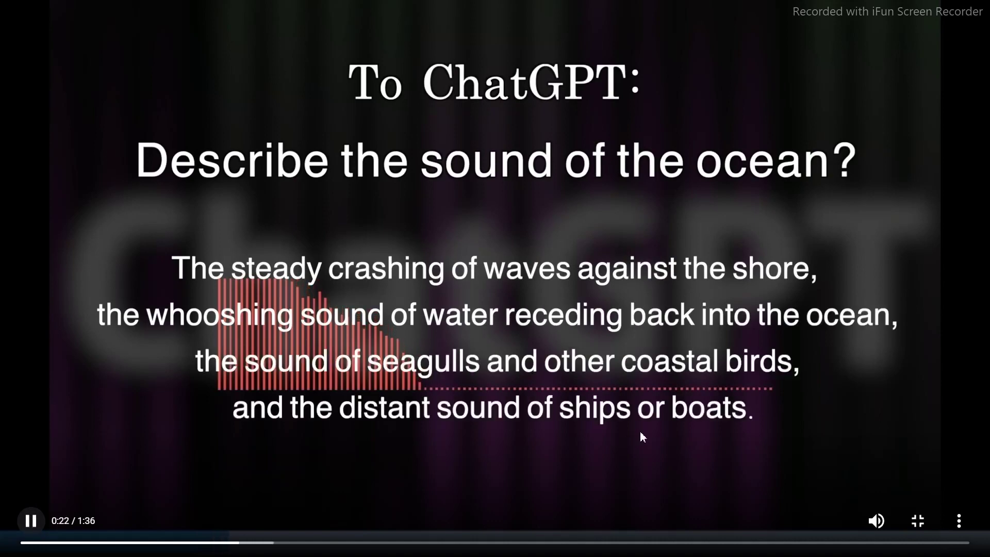
pyautogui.click(33, 522)
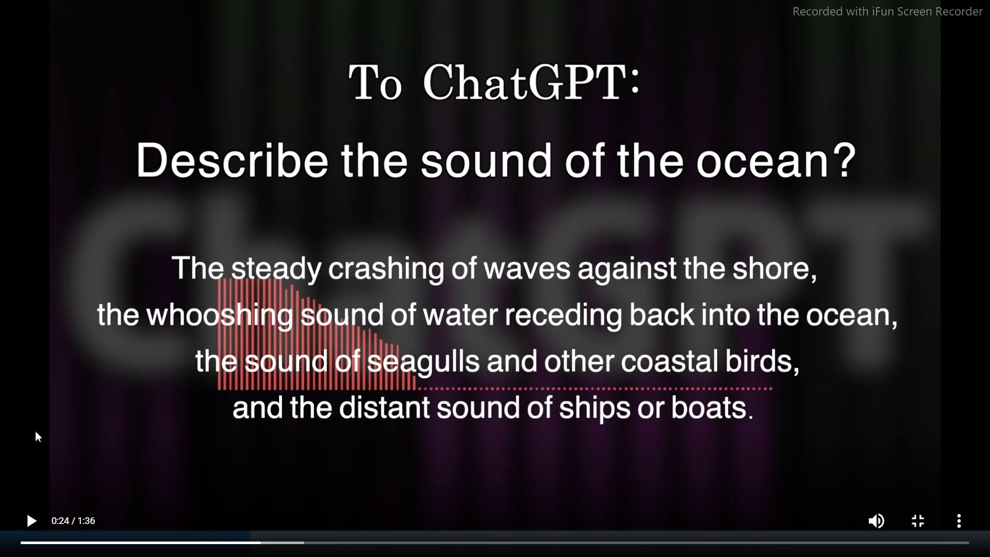
pyautogui.click(32, 521)
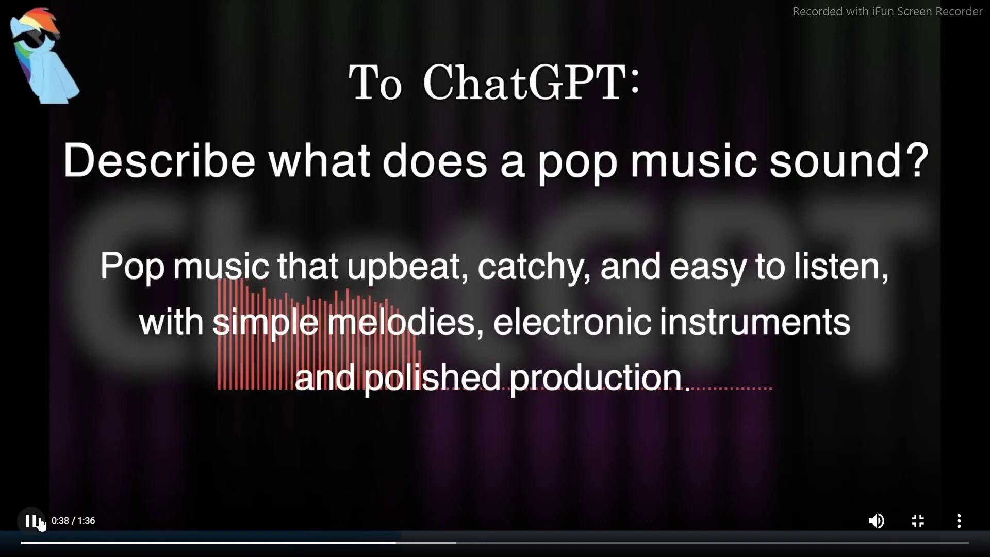
pyautogui.click(41, 524)
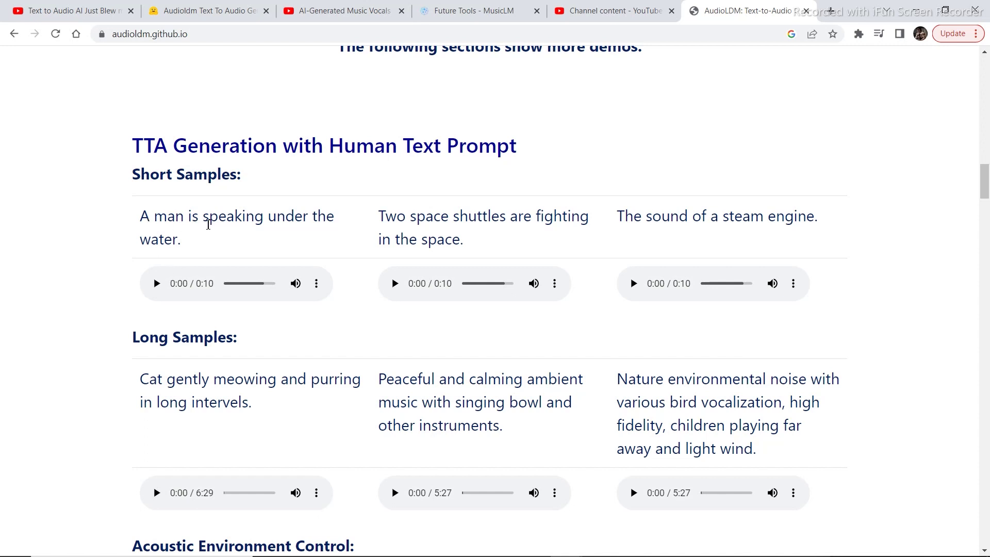
# Play the short sample "A man is speaking under the water." and look through the remaining AudioLDM demos.
pyautogui.click(244, 285)
pyautogui.moveTo(243, 287); pyautogui.dragTo(144, 283)
pyautogui.click(157, 288)
pyautogui.moveTo(984, 181); pyautogui.dragTo(984, 510)
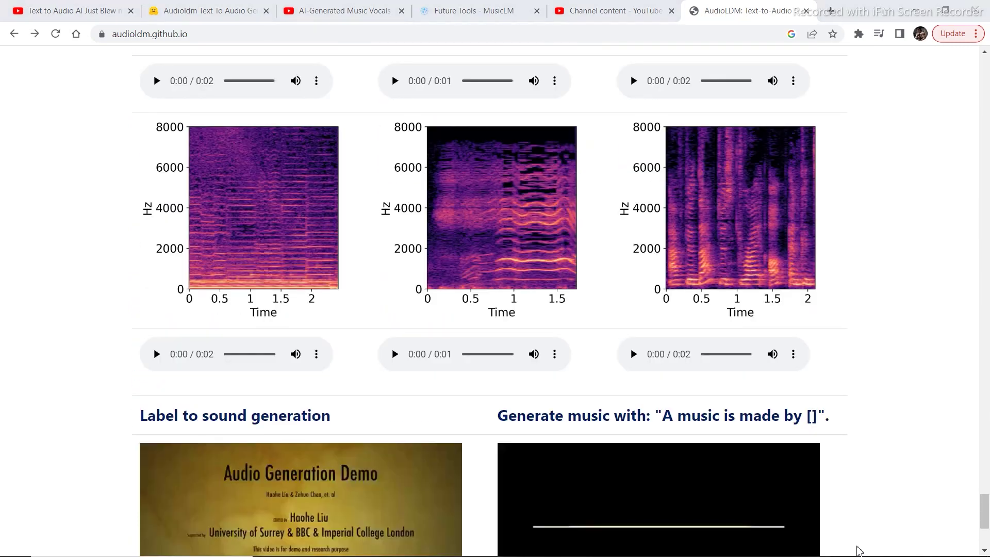
# Switch to the AudioLDM Hugging Face space and replace the prompt with "a metal door opening with a rough sound".
pyautogui.click(214, 7)
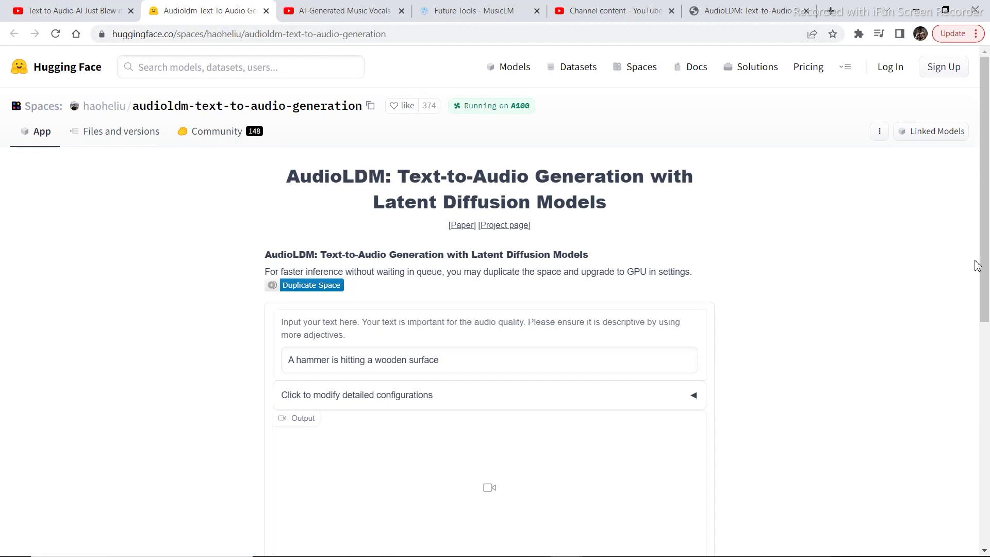
pyautogui.scroll(-2, 976, 265)
pyautogui.click(465, 281)
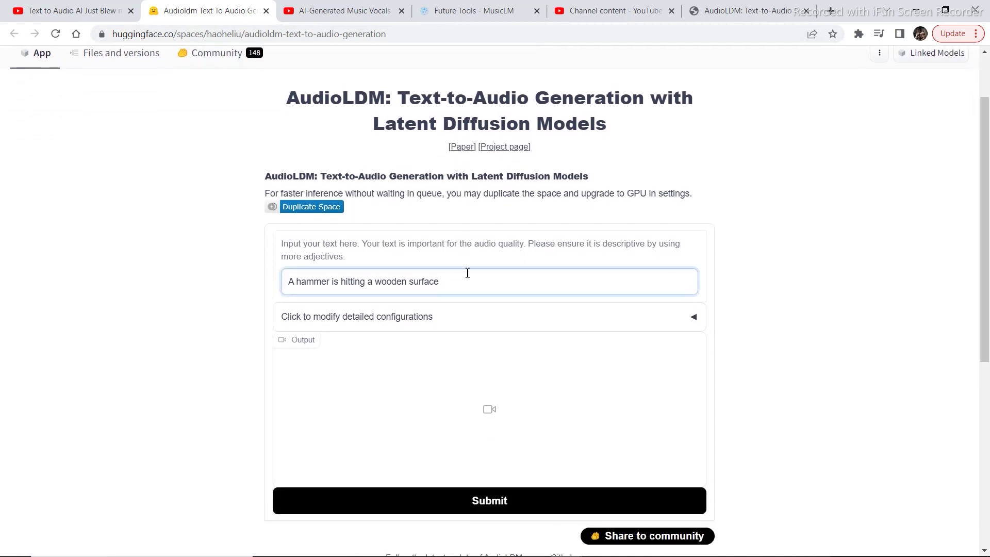
pyautogui.press('BackSpace')
pyautogui.press('BackSpace')
pyautogui.press('BackSpace')
pyautogui.press('BackSpace')
pyautogui.press('BackSpace')
pyautogui.press('BackSpace')
pyautogui.press('BackSpace')
pyautogui.press('BackSpace')
pyautogui.press('BackSpace')
pyautogui.press('BackSpace')
pyautogui.press('BackSpace')
pyautogui.press('BackSpace')
pyautogui.press('BackSpace')
pyautogui.press('BackSpace')
pyautogui.press('BackSpace')
pyautogui.press('BackSpace')
pyautogui.press('BackSpace')
pyautogui.press('BackSpace')
pyautogui.press('BackSpace')
pyautogui.press('BackSpace')
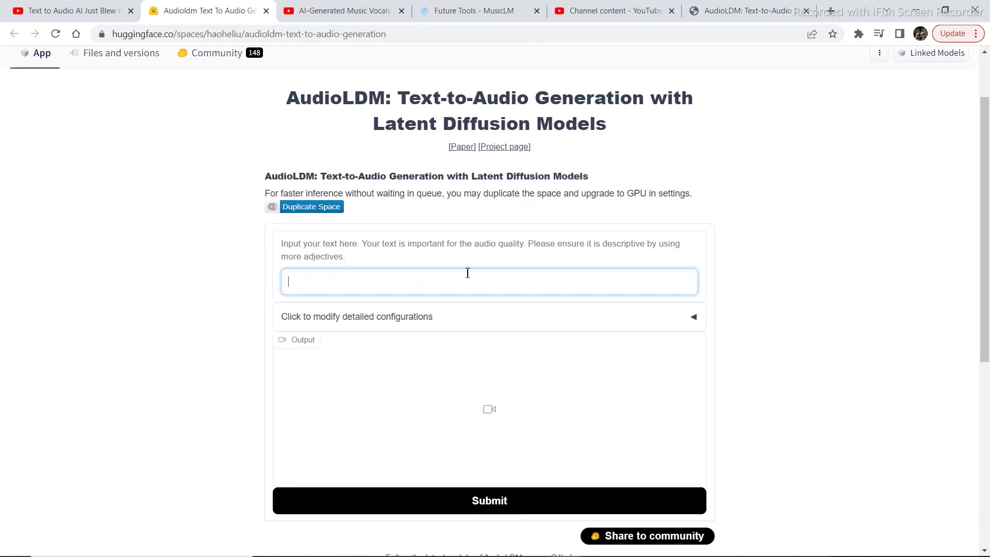
pyautogui.write('a metal door opening with a rough sound')
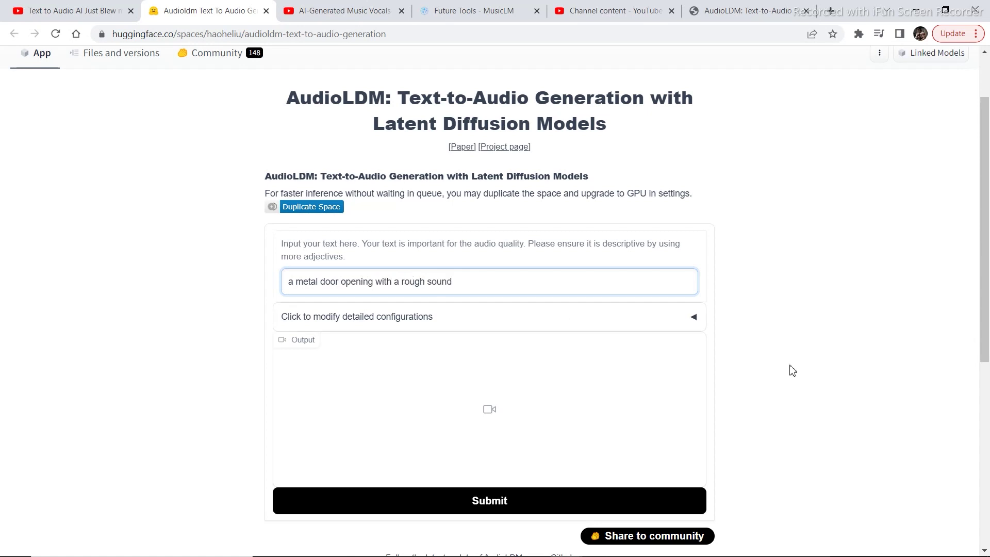
# Submit the metal door prompt and play the generated audio.
pyautogui.scroll(-1, 983, 232)
pyautogui.click(475, 453)
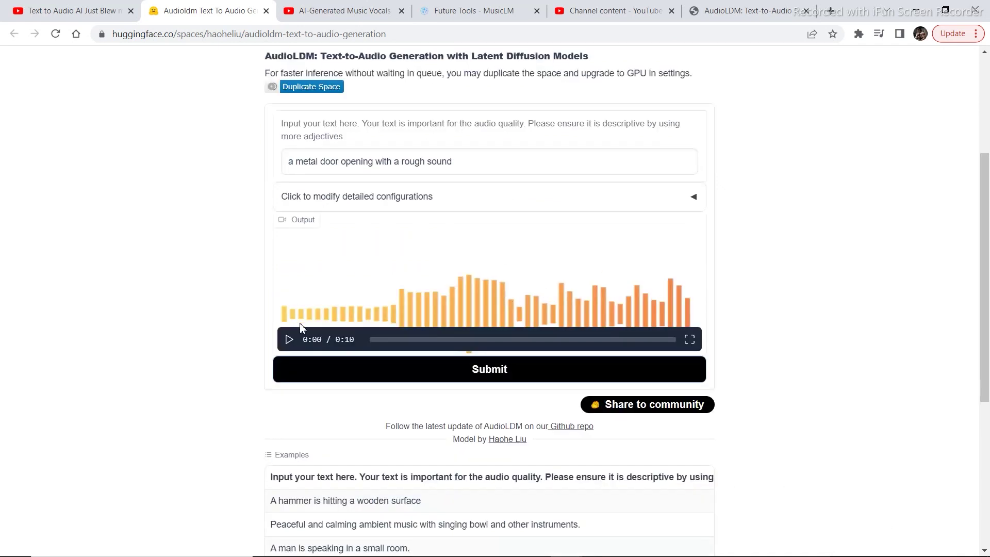
pyautogui.click(291, 340)
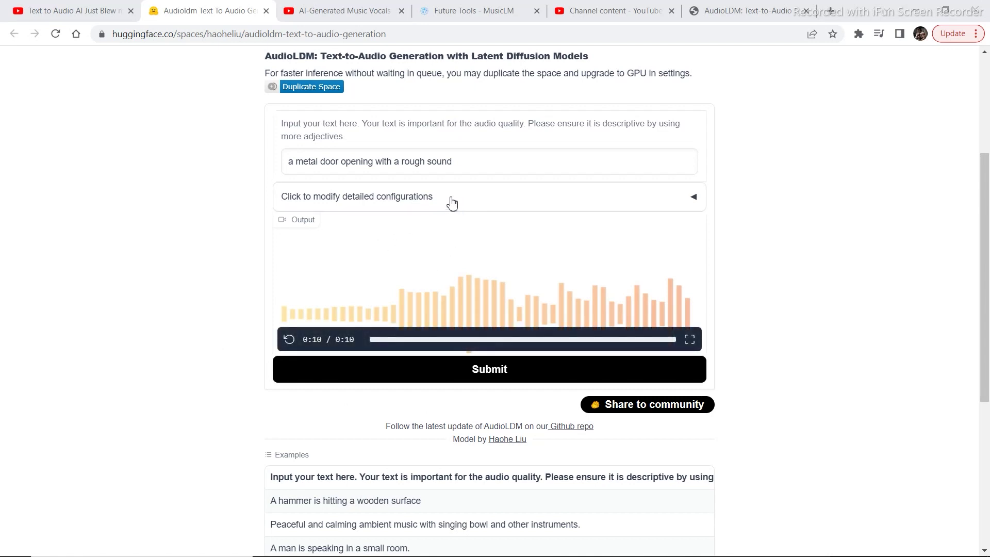
# Generate audio from the prompt "a hammer hitting a hollow metal surface , creating a resonant noise" and play it.
pyautogui.click(478, 165)
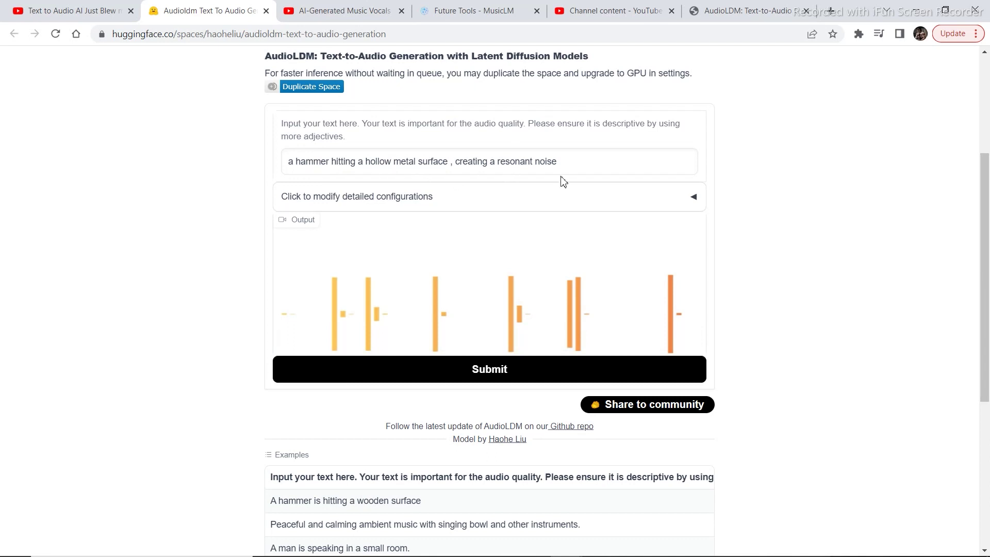
pyautogui.moveTo(388, 338)
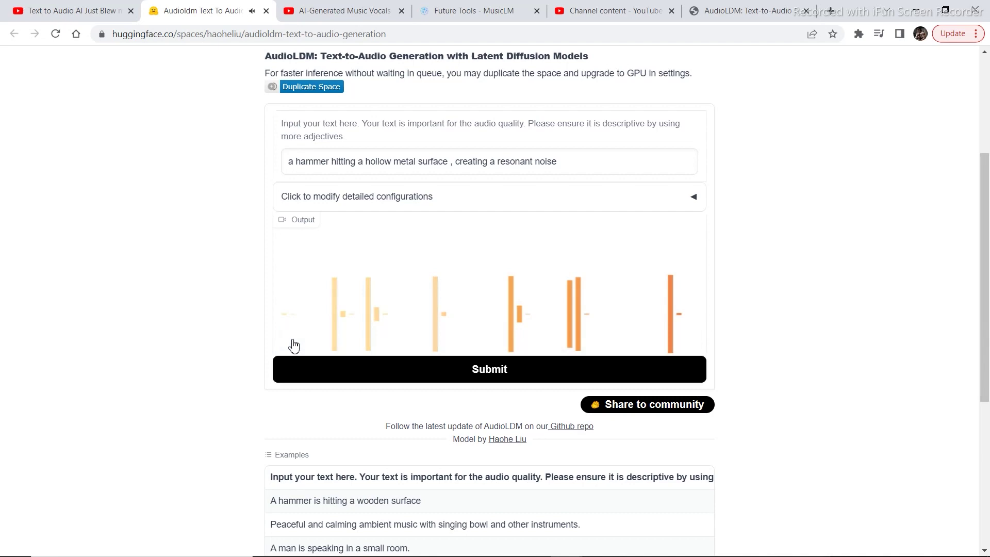
pyautogui.moveTo(290, 344)
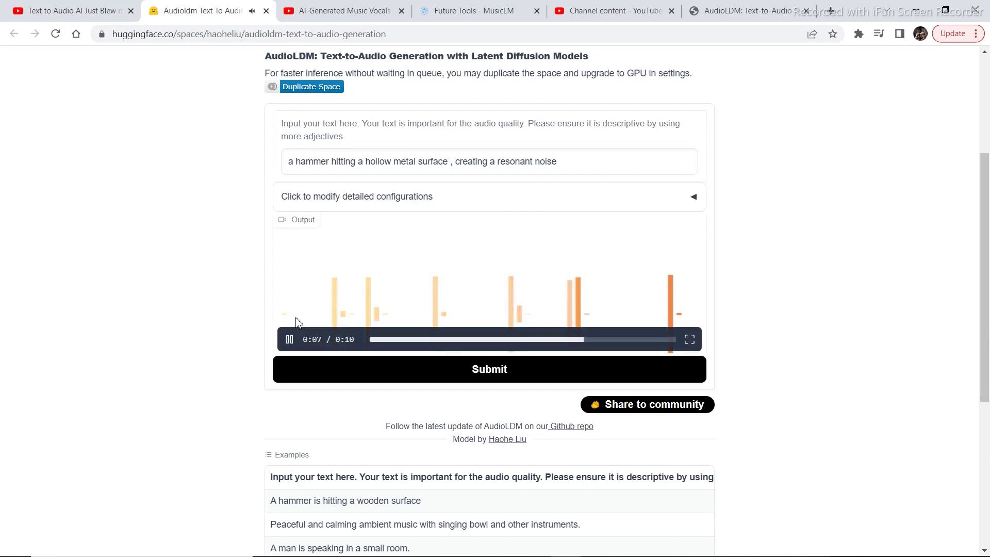
# Review the example prompts and the tricks for enhancing generated audio quality below the generator.
pyautogui.moveTo(984, 188); pyautogui.dragTo(987, 305)
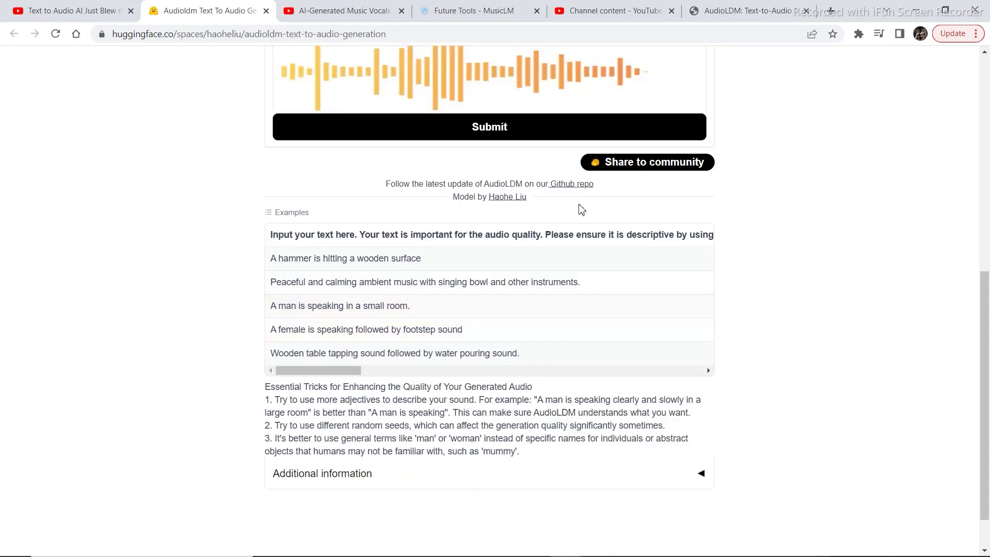
pyautogui.moveTo(985, 394); pyautogui.dragTo(984, 266)
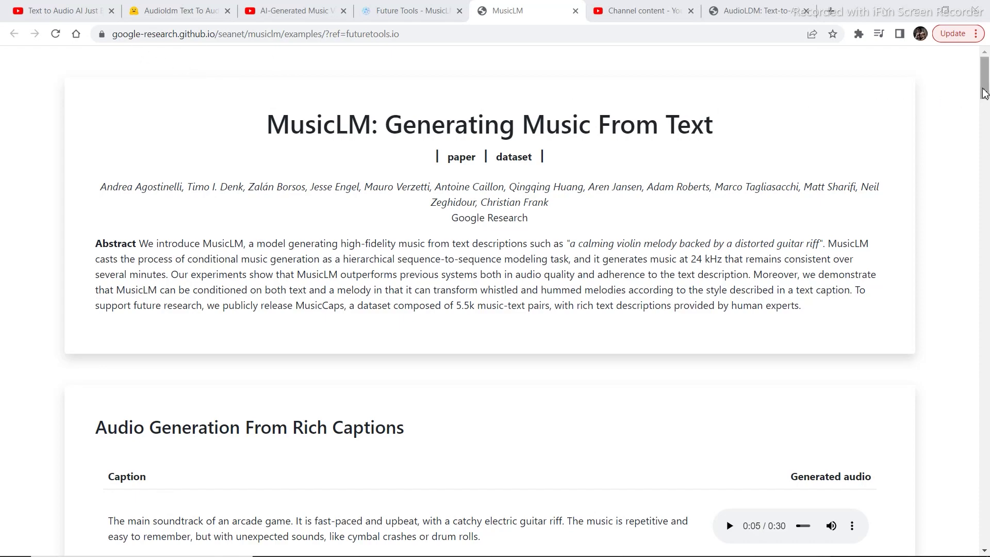
# Browse MusicLM's rich caption and painting caption examples, listening to the sample for Napoleon Crossing the Alps.
pyautogui.moveTo(985, 93); pyautogui.dragTo(985, 126)
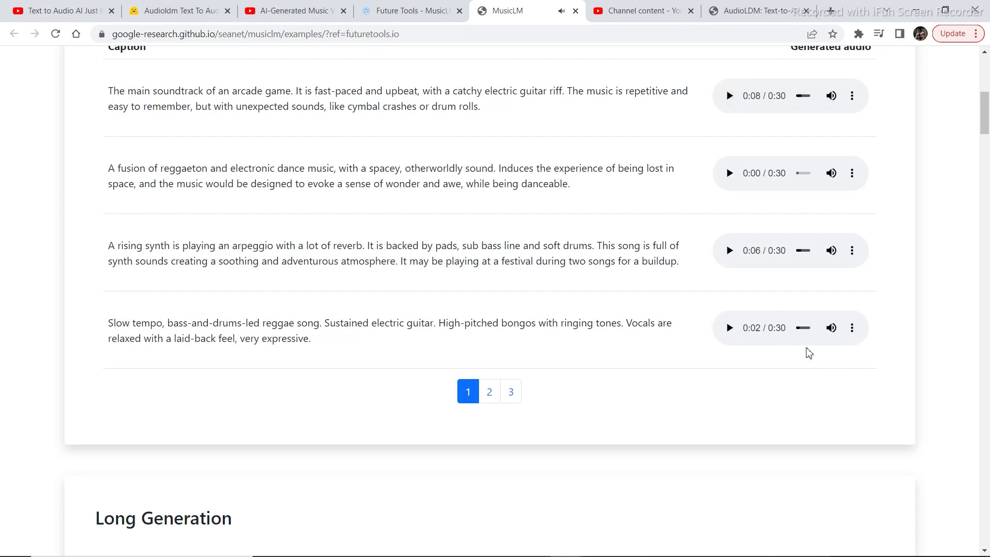
pyautogui.moveTo(987, 101); pyautogui.dragTo(987, 256)
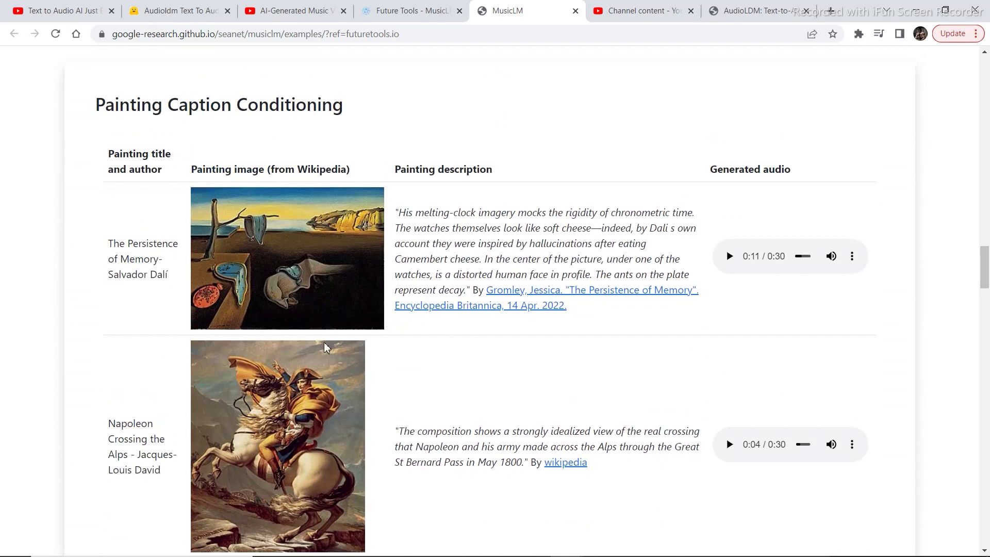
pyautogui.moveTo(984, 266); pyautogui.dragTo(984, 276)
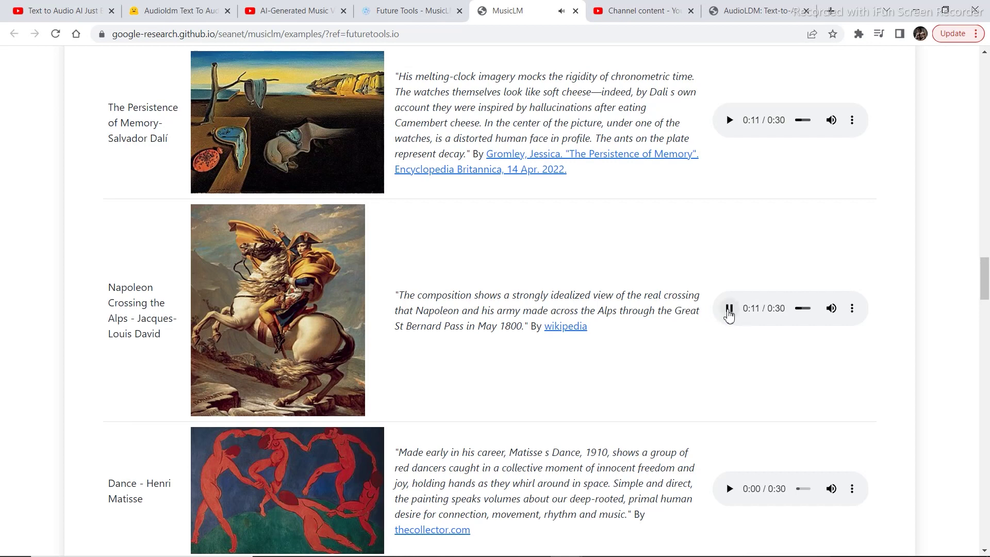
pyautogui.click(728, 310)
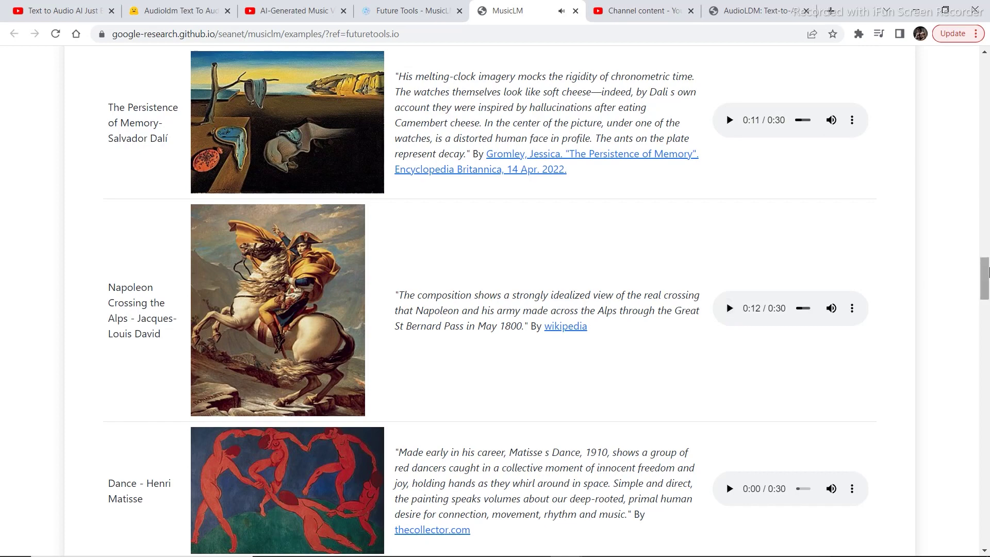
pyautogui.scroll(-4, 539, 147)
pyautogui.scroll(1, 540, 147)
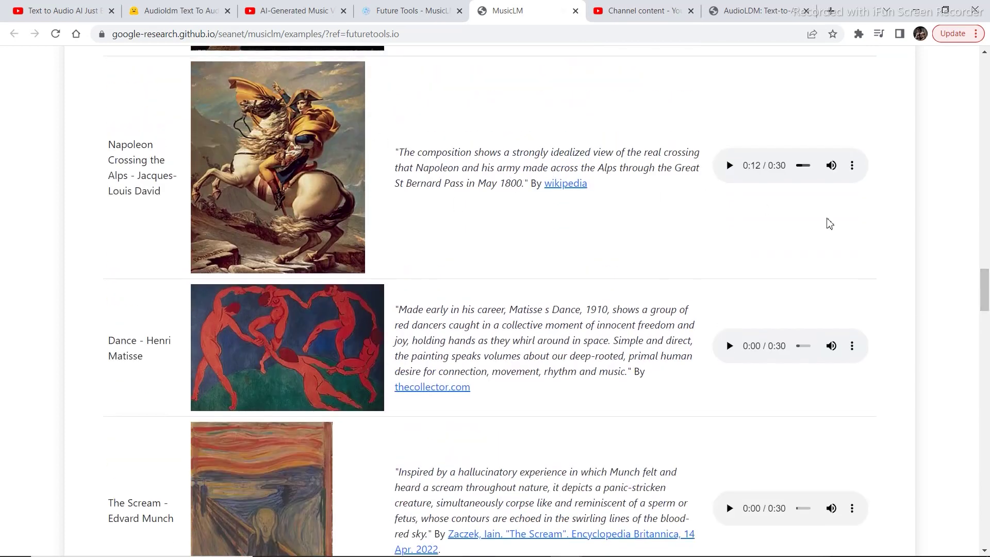
pyautogui.moveTo(984, 301); pyautogui.dragTo(986, 309)
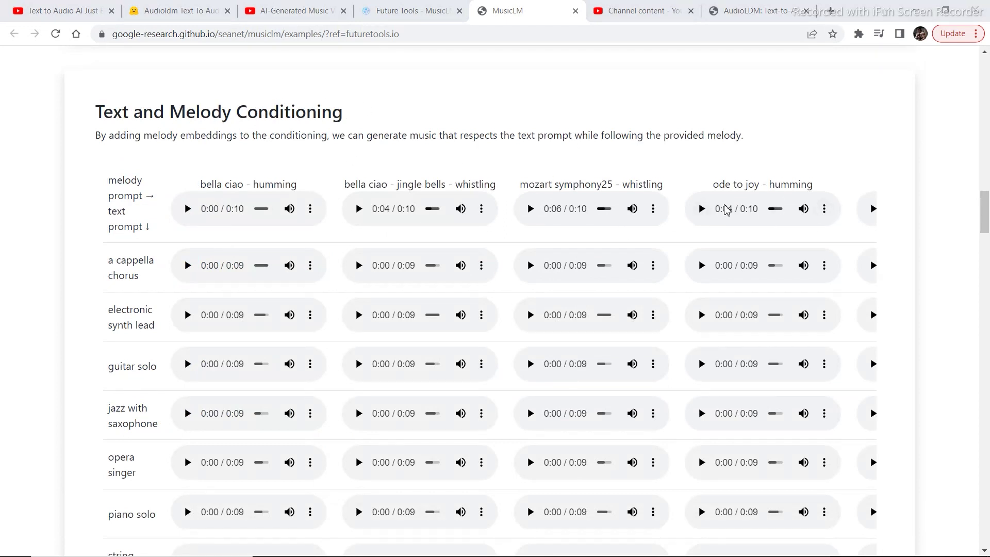
# Listen to MusicLM's melody conditioning samples, including the ode to joy humming, jazz with saxophone and piano solo.
pyautogui.click(702, 211)
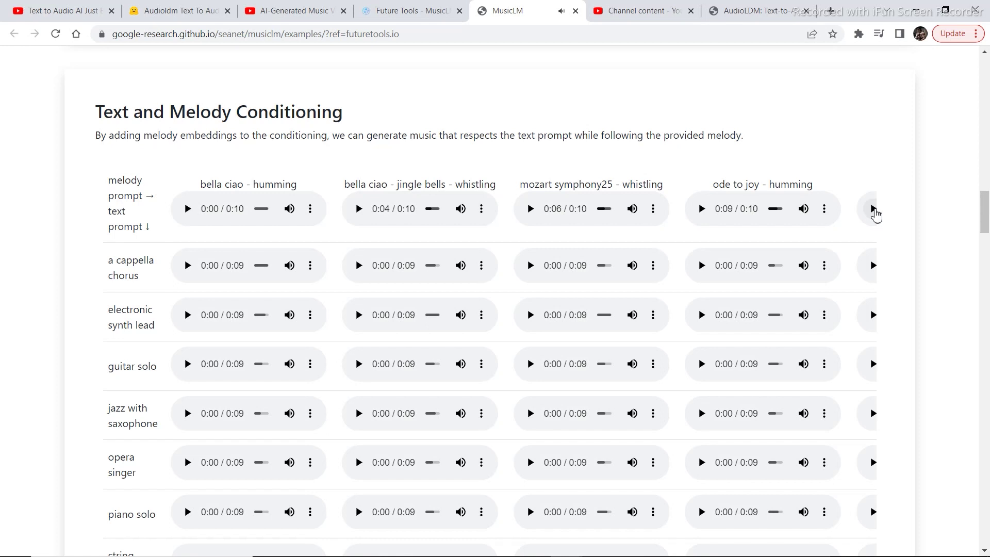
pyautogui.scroll(-5, 984, 211)
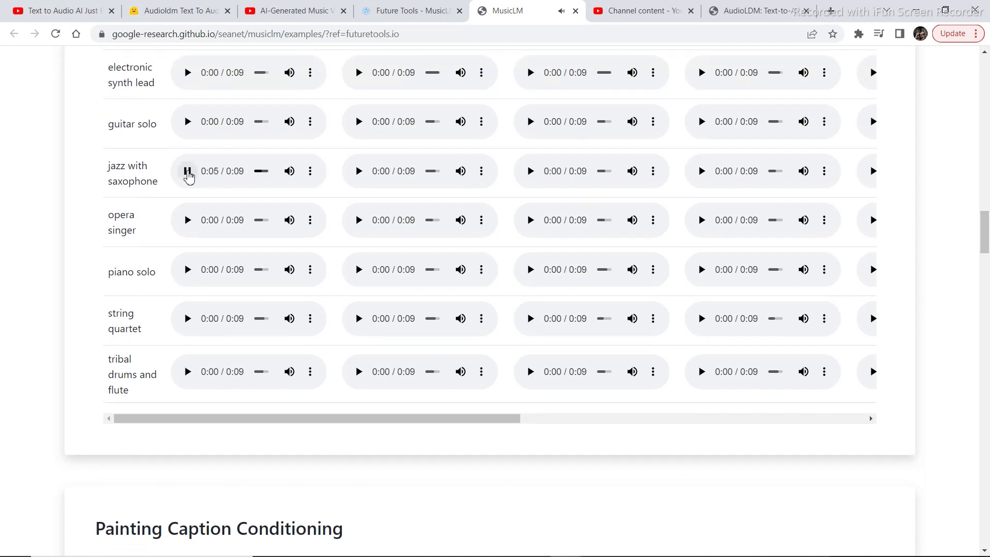
pyautogui.click(187, 171)
pyautogui.click(355, 271)
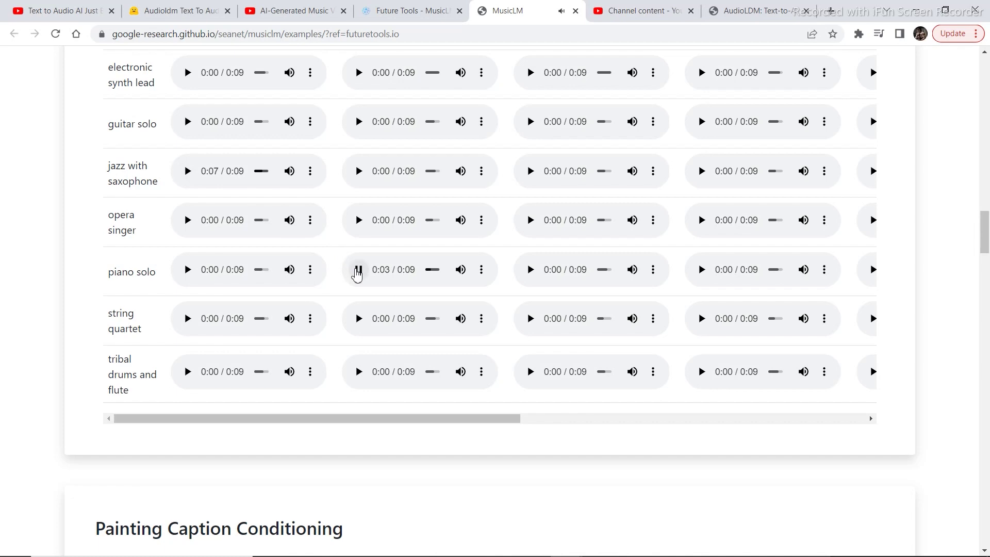
pyautogui.moveTo(985, 245); pyautogui.dragTo(985, 275)
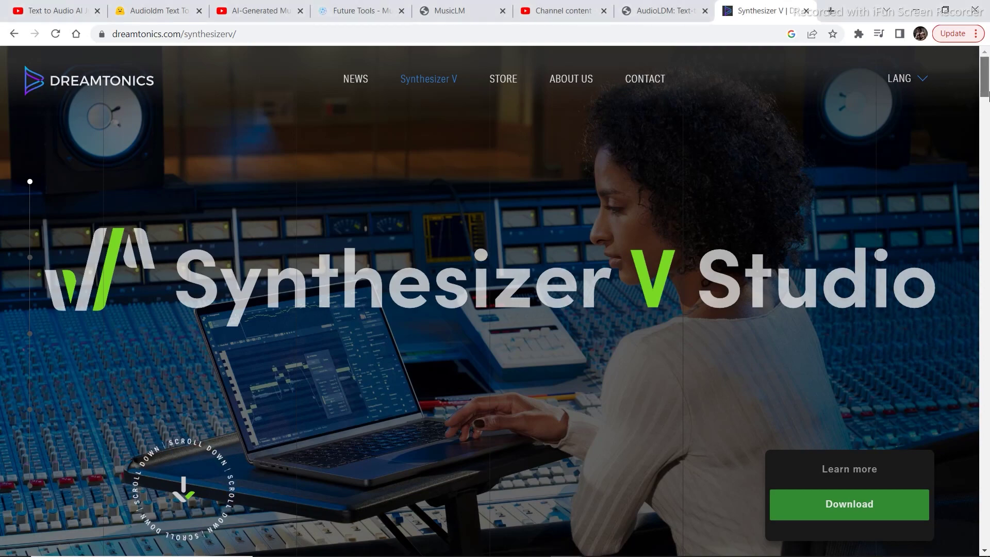
# Look through the Synthesizer V Studio page down to the list of available voices and its filters.
pyautogui.click(987, 135)
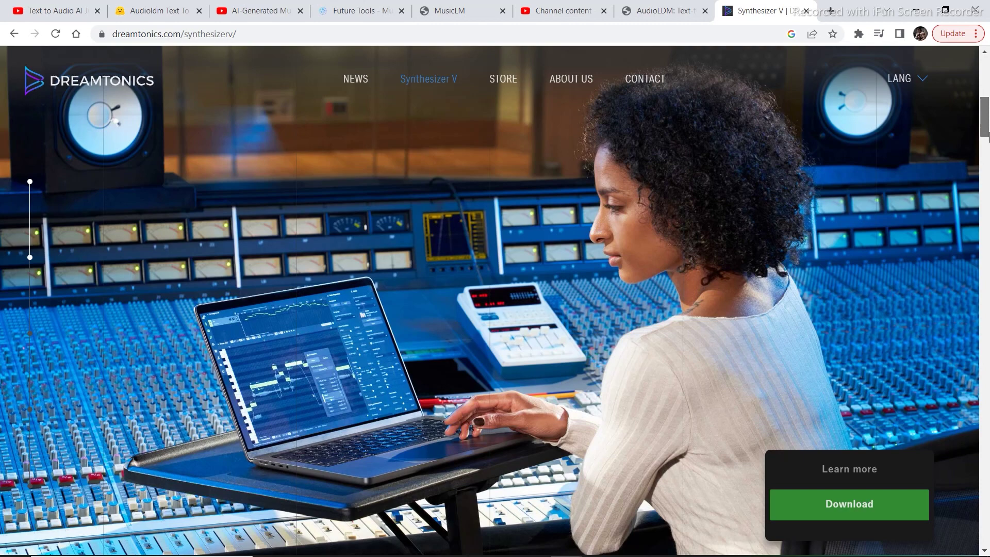
pyautogui.moveTo(988, 135); pyautogui.dragTo(988, 148)
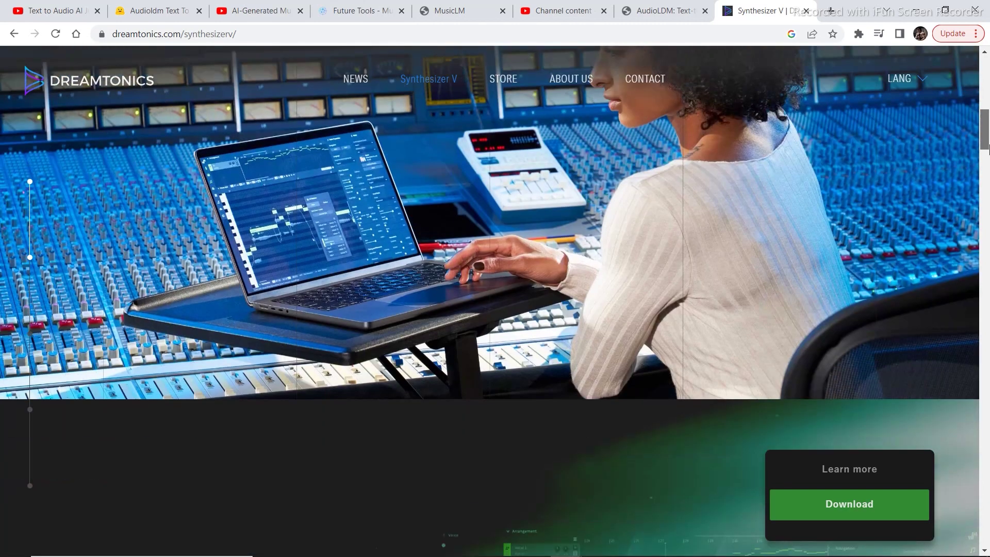
pyautogui.moveTo(988, 148); pyautogui.dragTo(988, 161)
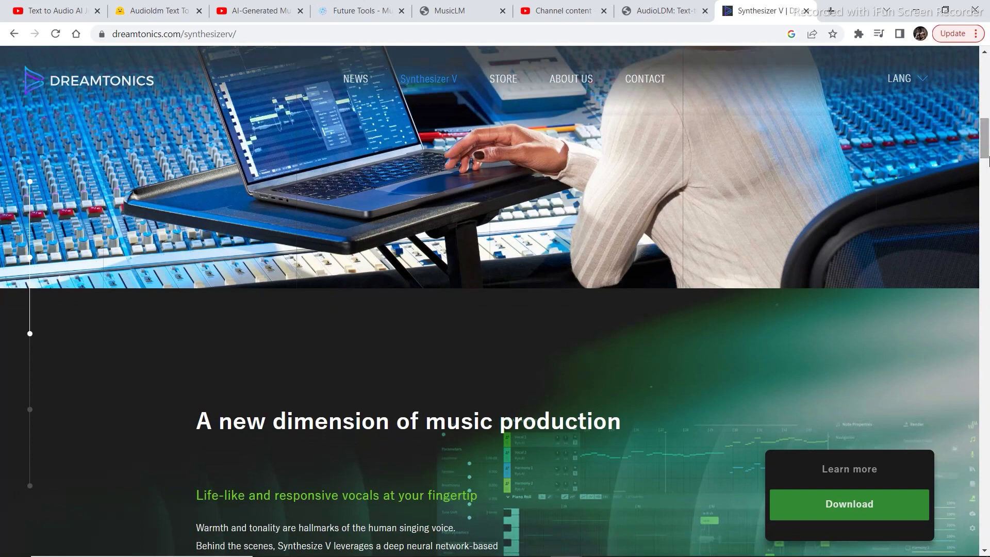
pyautogui.moveTo(988, 161); pyautogui.dragTo(988, 360)
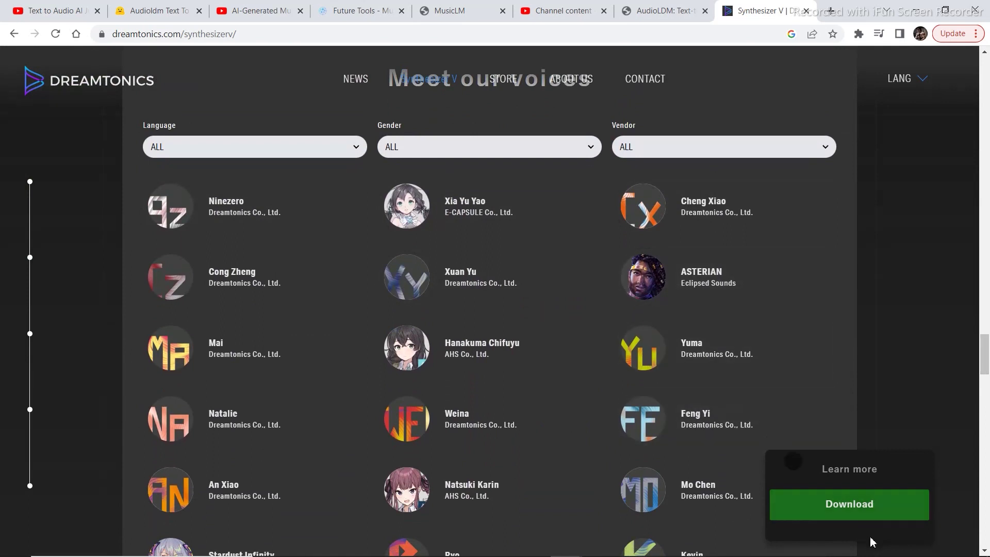
pyautogui.scroll(-2, 861, 538)
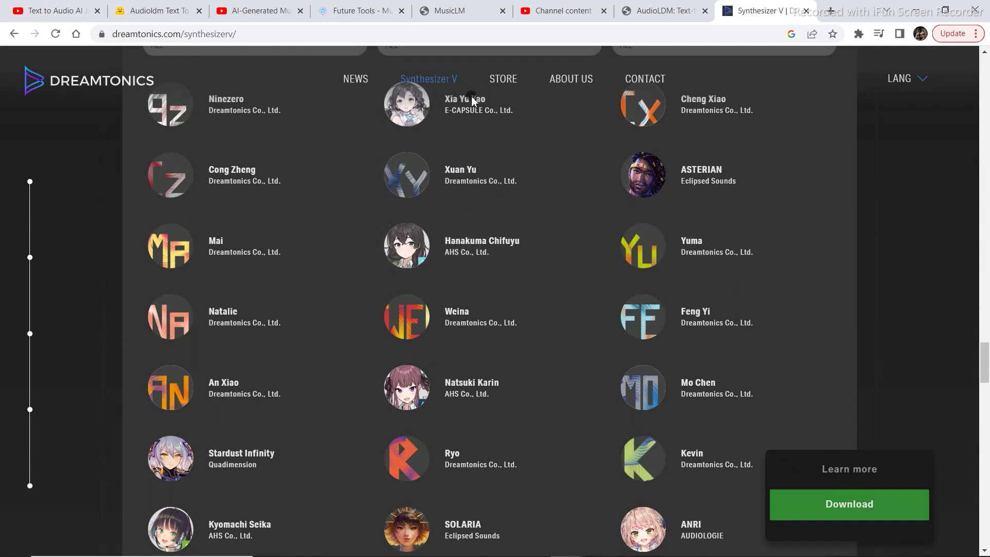
pyautogui.scroll(3, 982, 361)
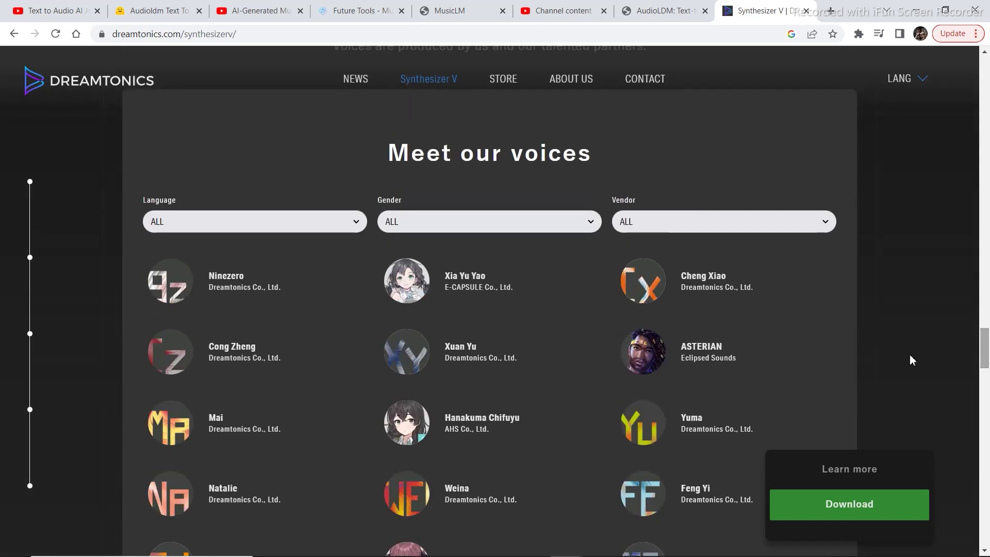
# Play the Chinese demo video of the Xia Yu Yao voice, and close the Mo Chen voice details.
pyautogui.click(407, 286)
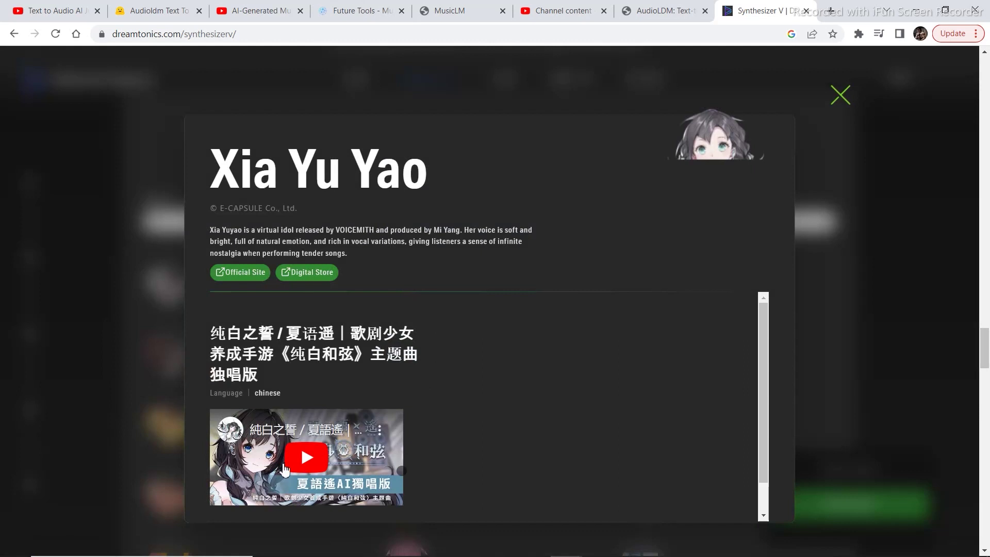
pyautogui.click(307, 459)
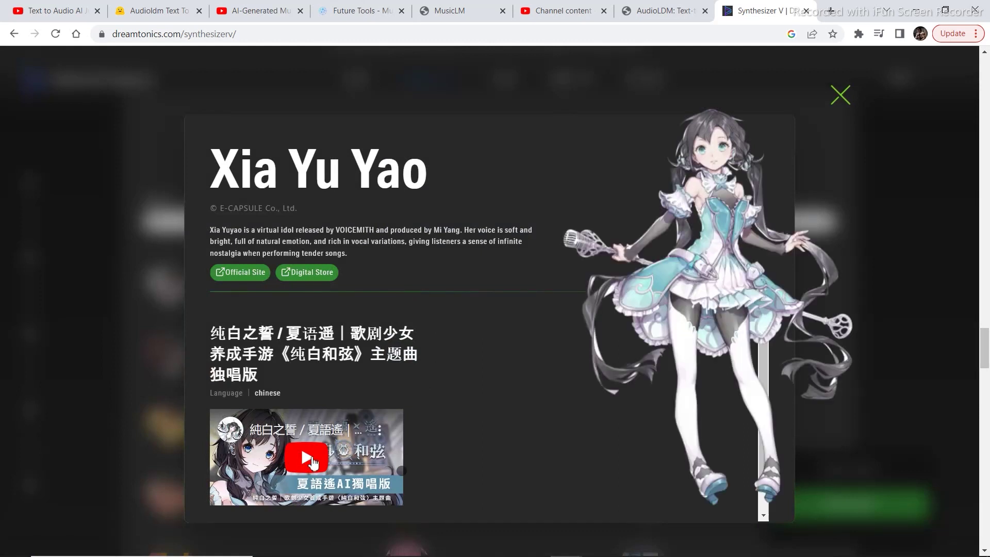
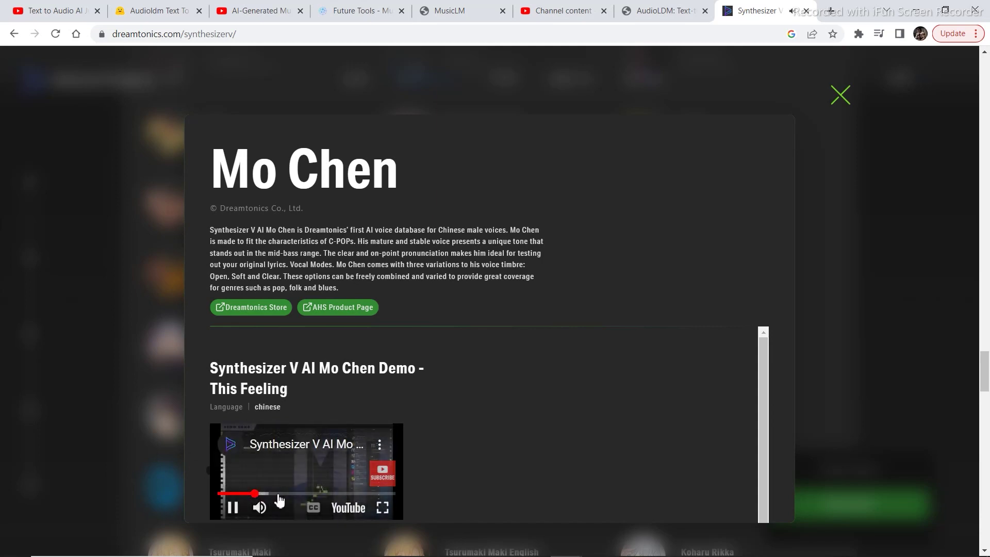
pyautogui.click(846, 102)
# Play the ASTERIAN voice's demo song Ad Astra and skip ahead to about 0:53.
pyautogui.scroll(7, 811, 495)
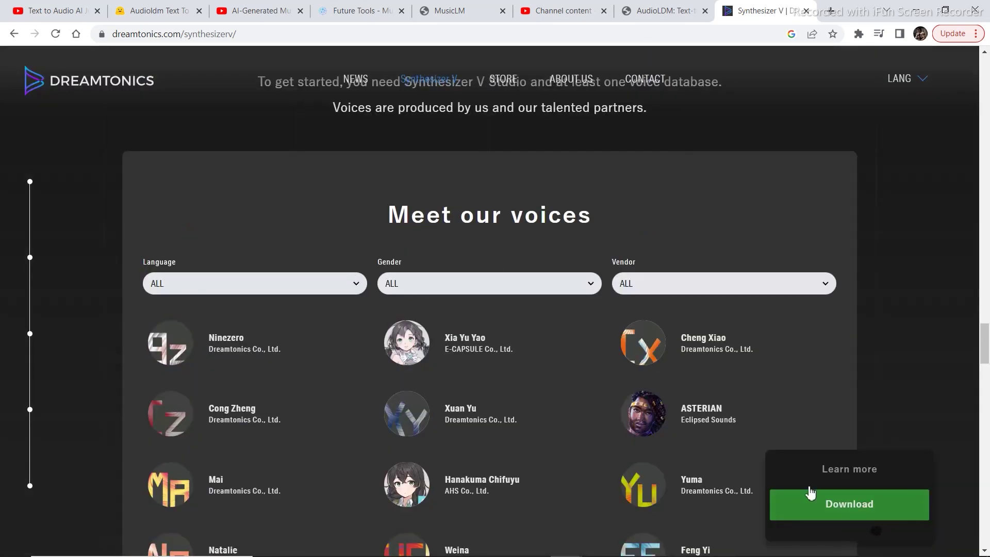
pyautogui.click(696, 422)
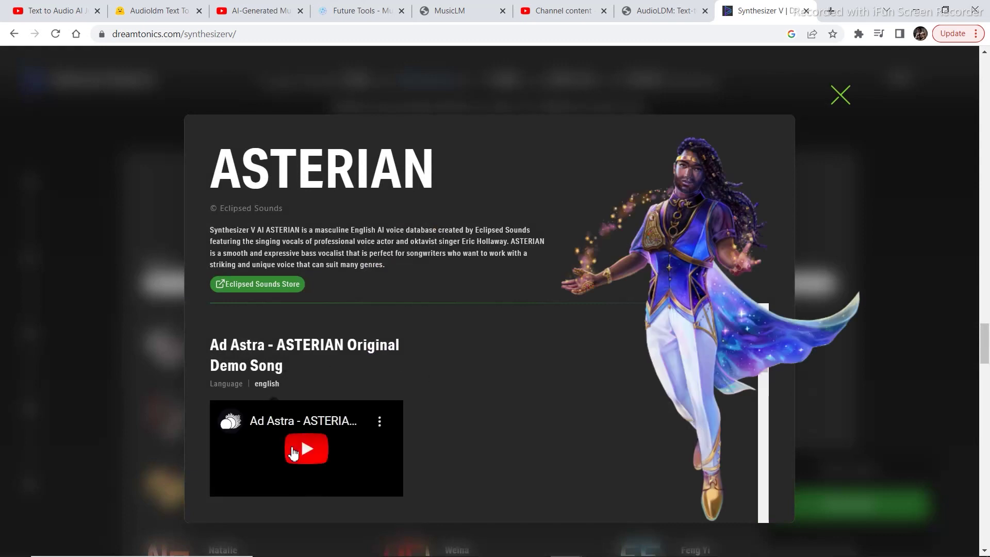
pyautogui.click(294, 450)
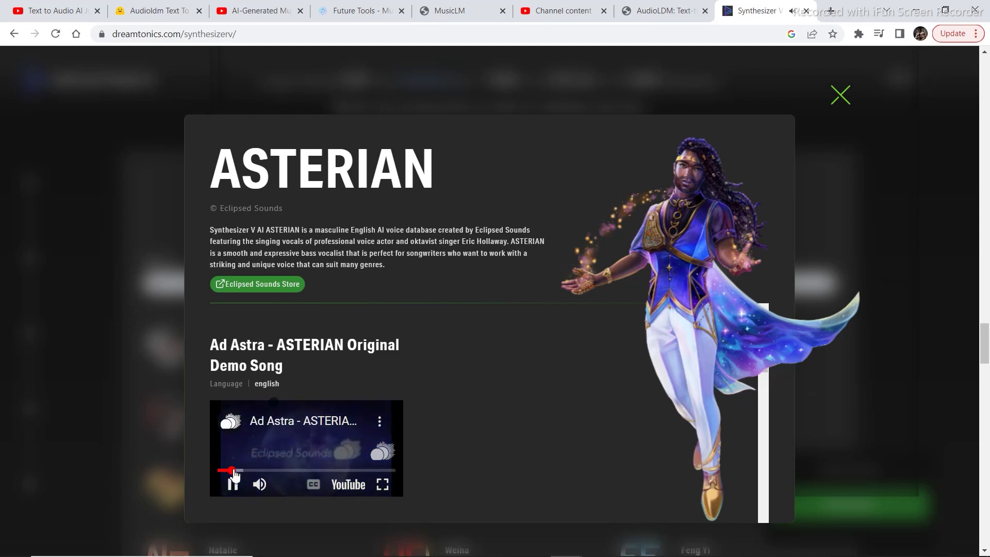
pyautogui.click(381, 487)
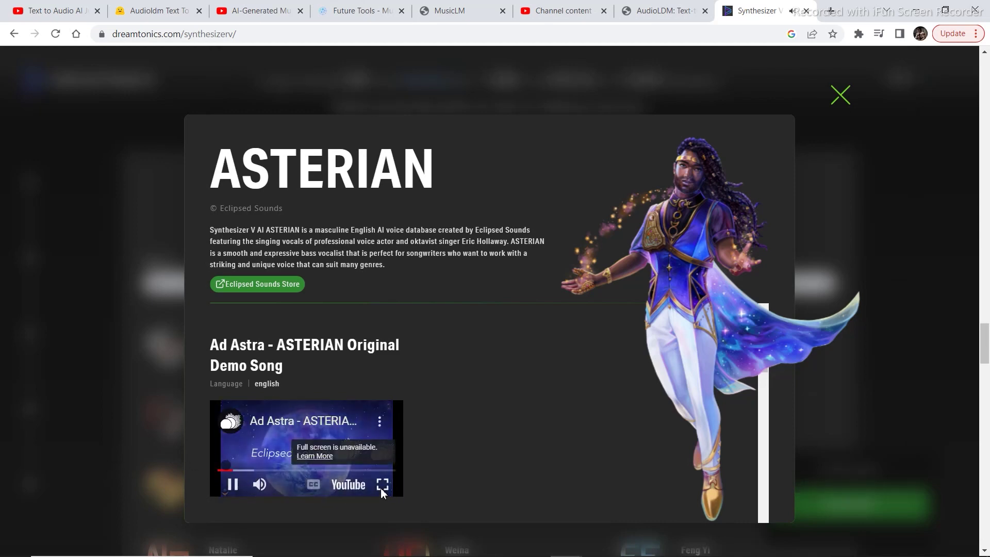
pyautogui.moveTo(242, 471); pyautogui.dragTo(248, 471)
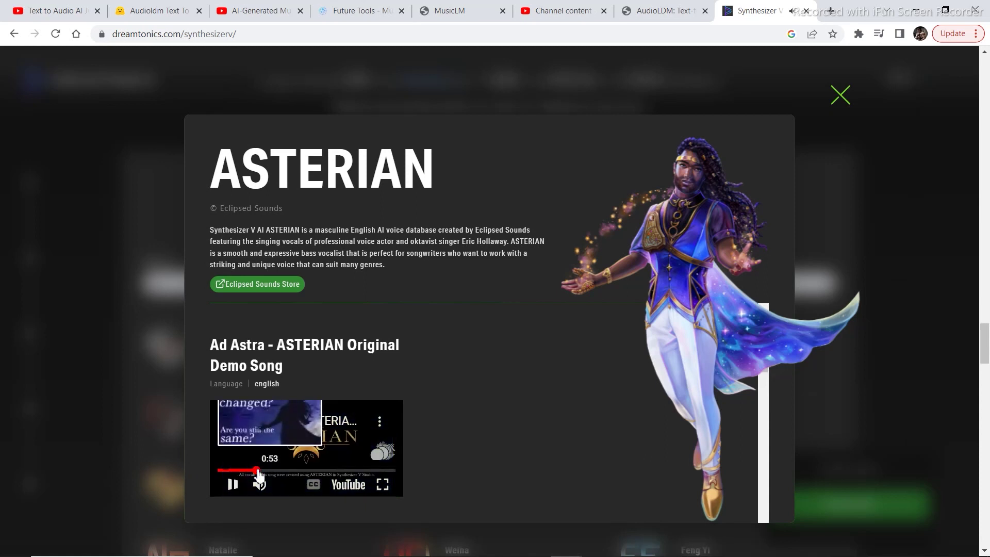
pyautogui.click(257, 471)
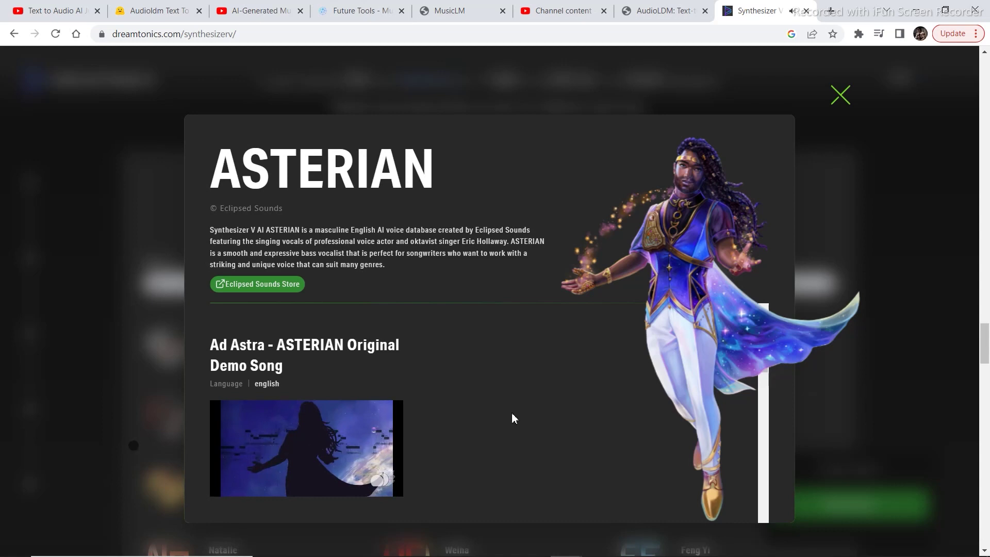
# Pause the Ad Astra demo song and close the ASTERIAN voice details.
pyautogui.click(230, 484)
pyautogui.click(230, 485)
pyautogui.click(230, 485)
pyautogui.click(231, 485)
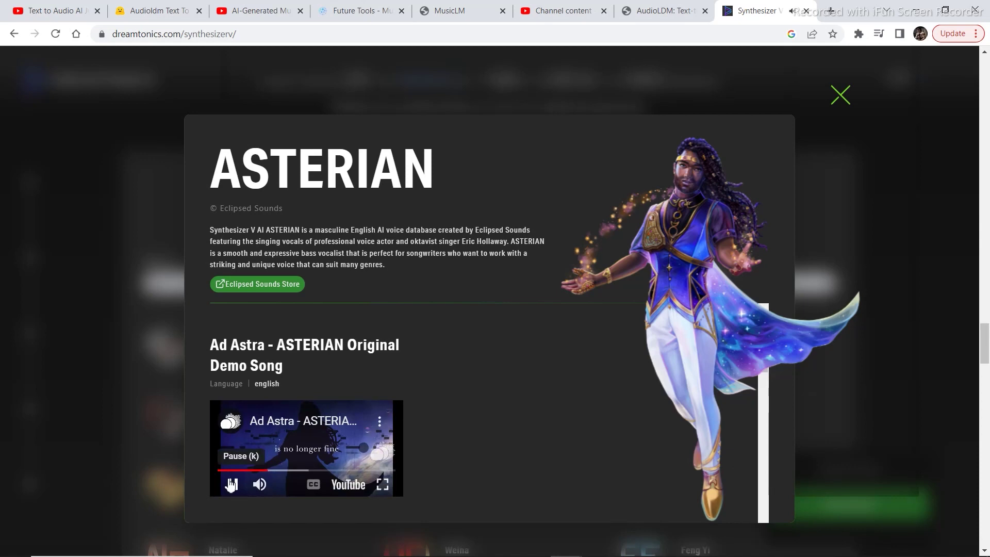
pyautogui.click(230, 484)
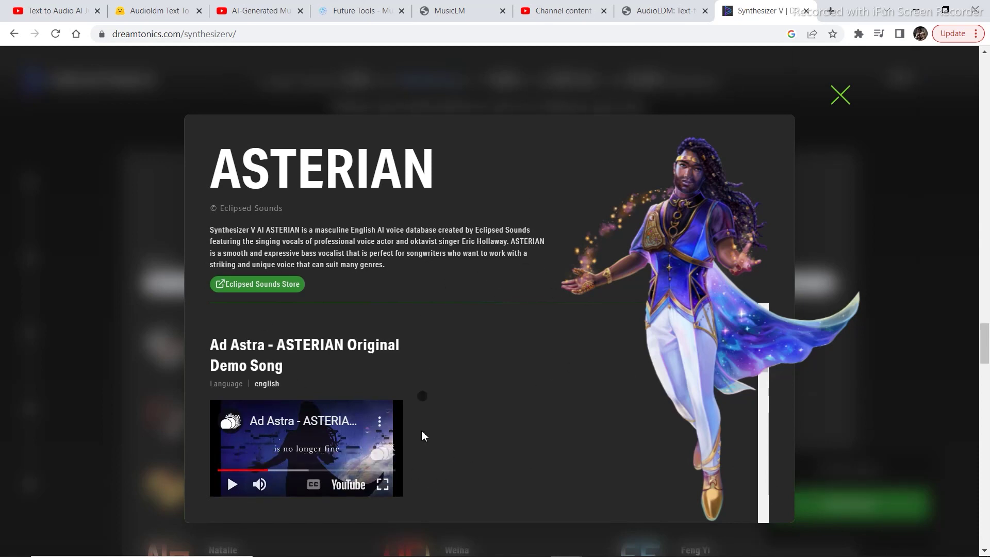
pyautogui.click(848, 98)
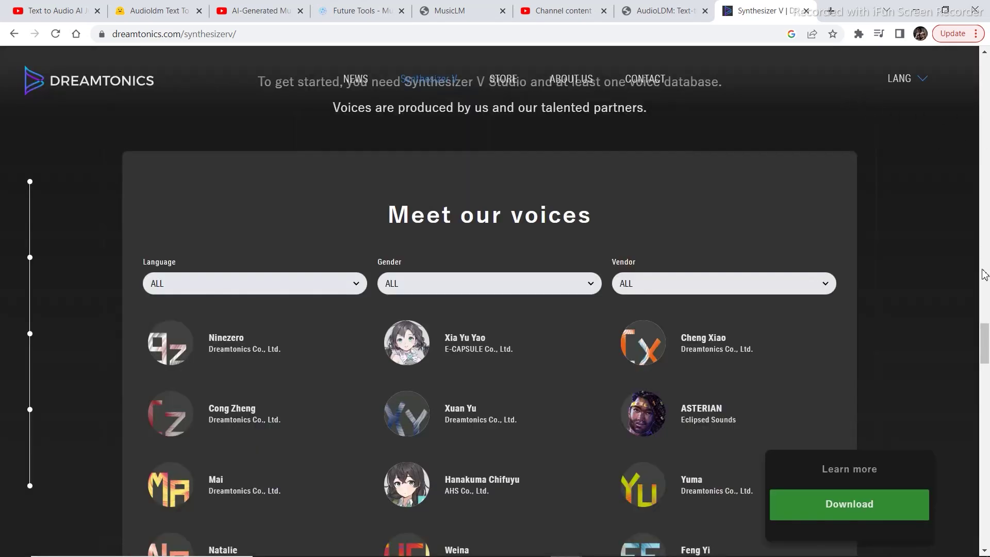
# Review the feature comparison between the Basic and Pro editions of Synthesizer V Studio.
pyautogui.moveTo(984, 325); pyautogui.dragTo(987, 444)
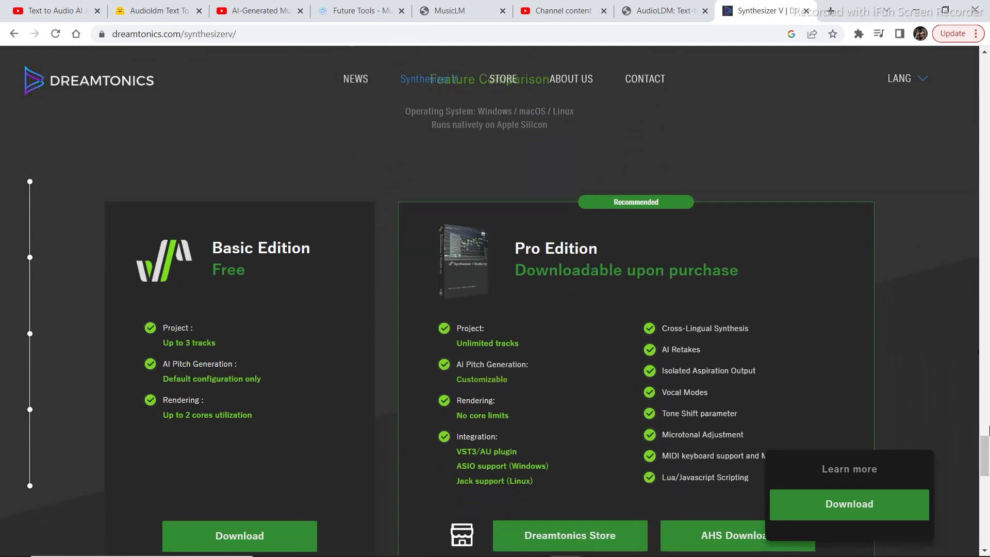
pyautogui.moveTo(987, 458); pyautogui.dragTo(988, 462)
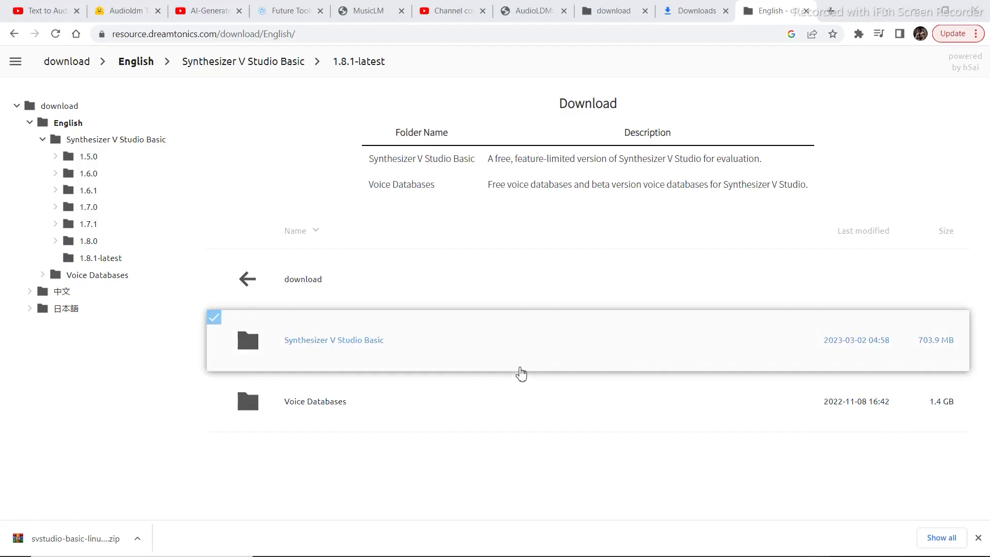
# Download svstudio-basic-setup.exe from the 1.8.1-latest folder of Synthesizer V Studio Basic.
pyautogui.click(361, 341)
pyautogui.scroll(-2, 309, 338)
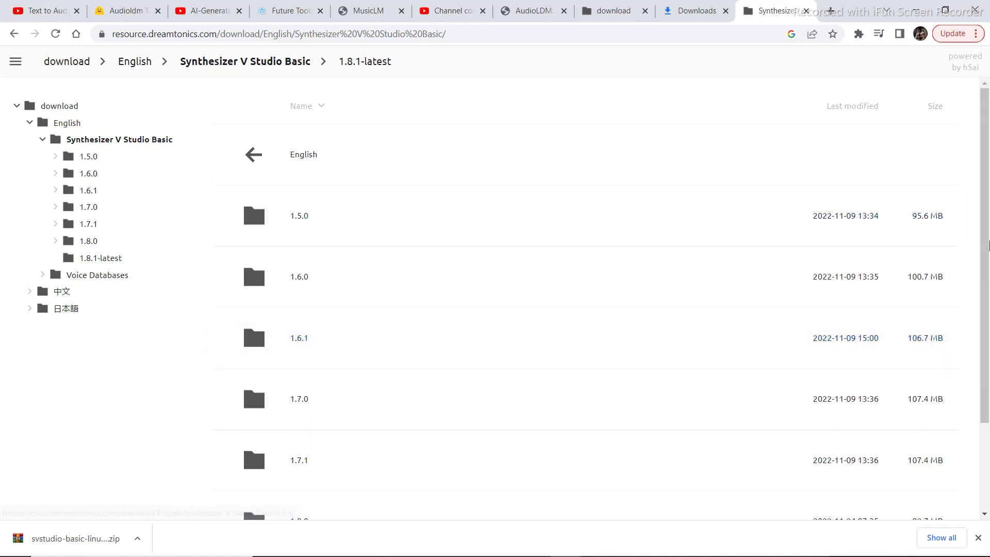
pyautogui.moveTo(567, 227); pyautogui.dragTo(989, 313)
pyautogui.scroll(-3, 321, 468)
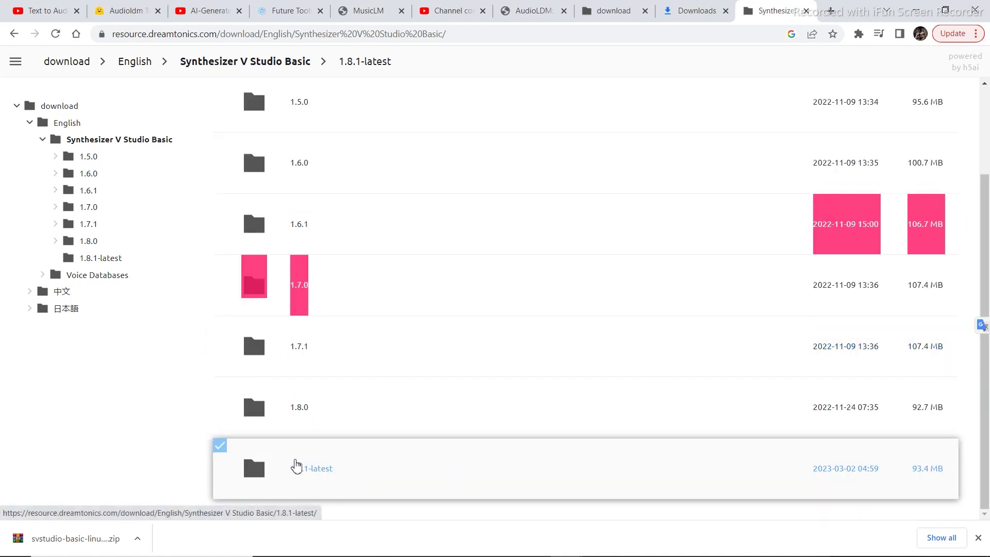
pyautogui.click(332, 473)
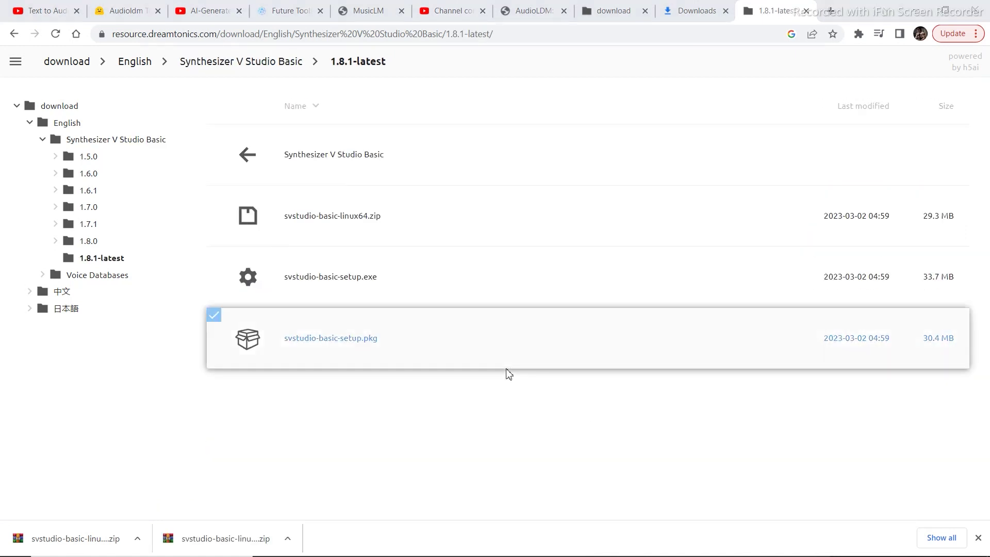
pyautogui.doubleClick(352, 287)
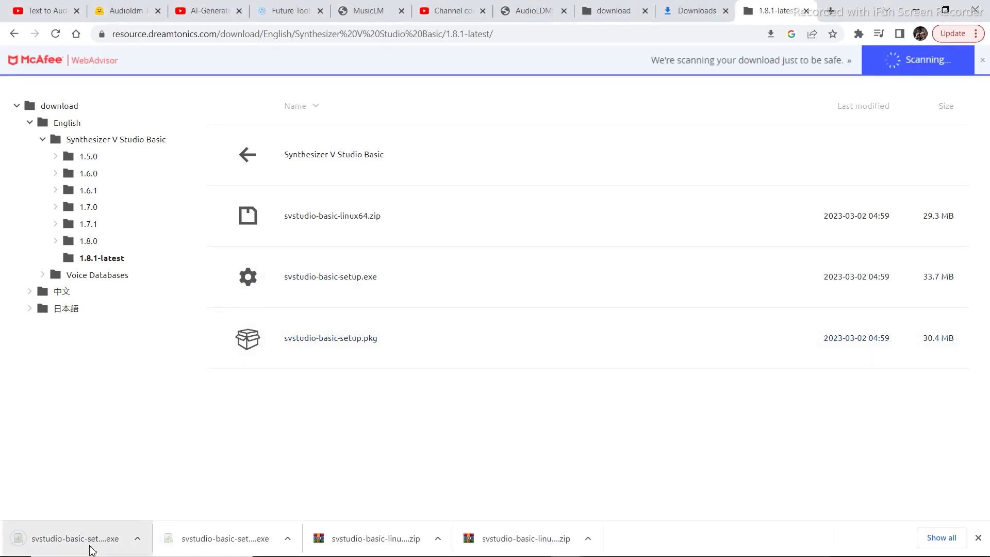
# Install Synthesizer V Studio Basic 1.8.1 in English, accepting the license agreement, and launch it to try the piano roll keys.
pyautogui.click(66, 539)
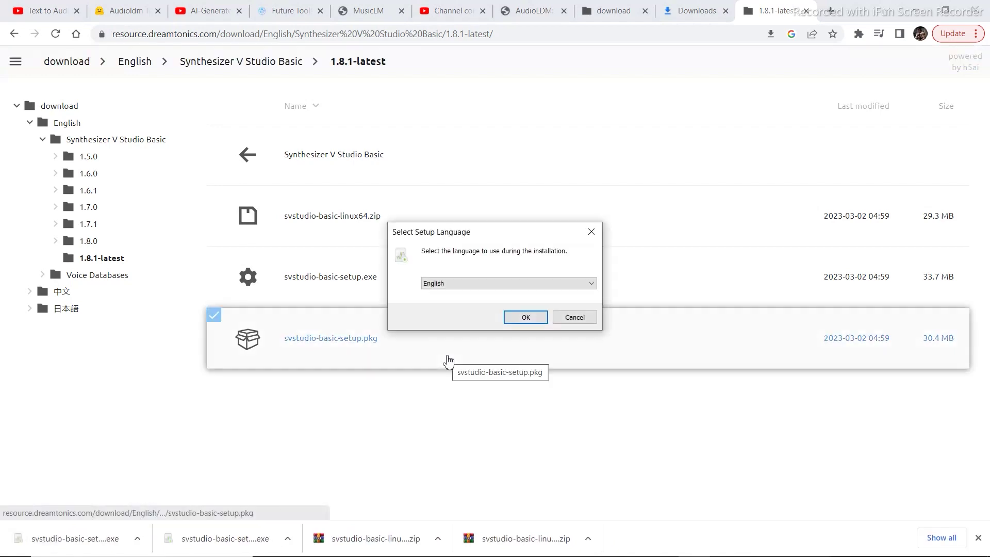
pyautogui.click(527, 317)
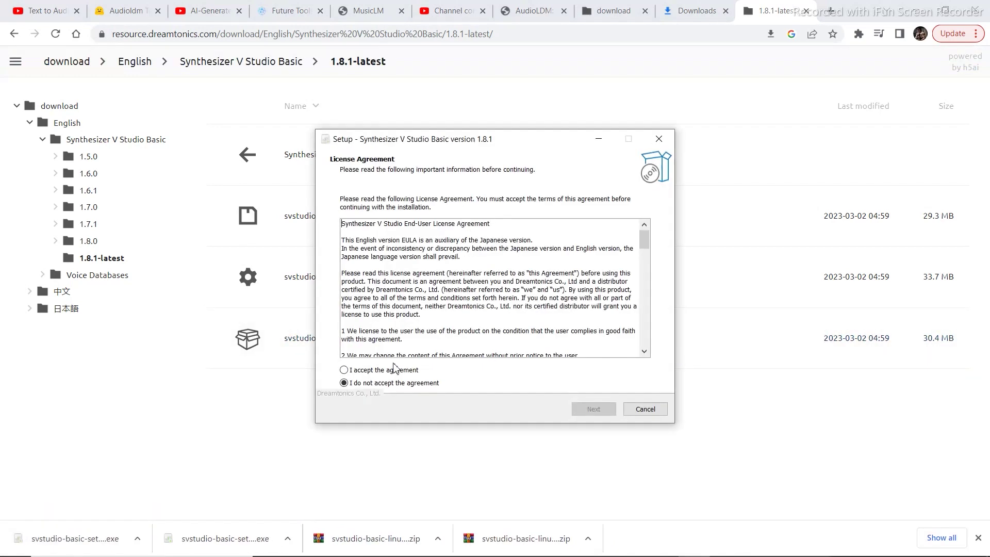
pyautogui.click(344, 370)
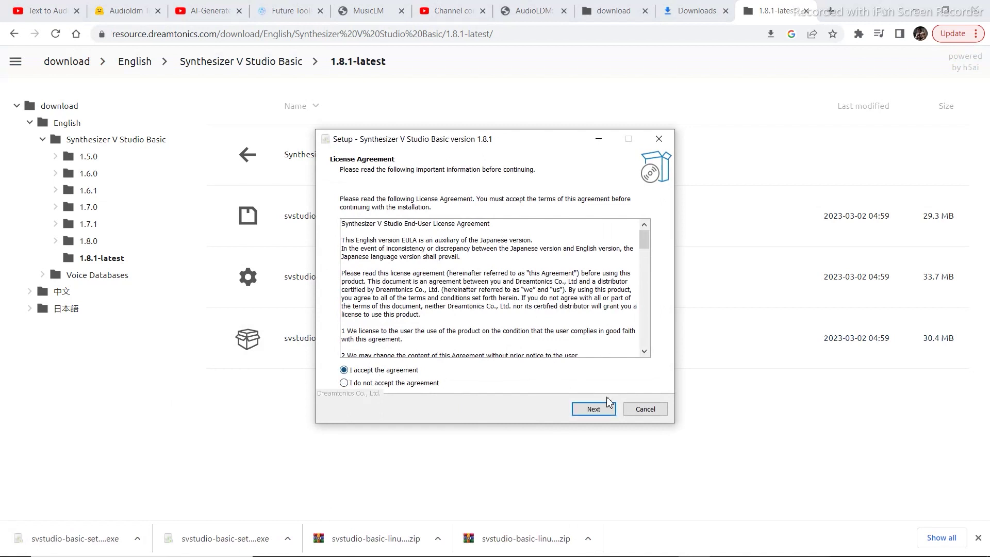
pyautogui.click(603, 411)
pyautogui.click(603, 411)
pyautogui.click(603, 410)
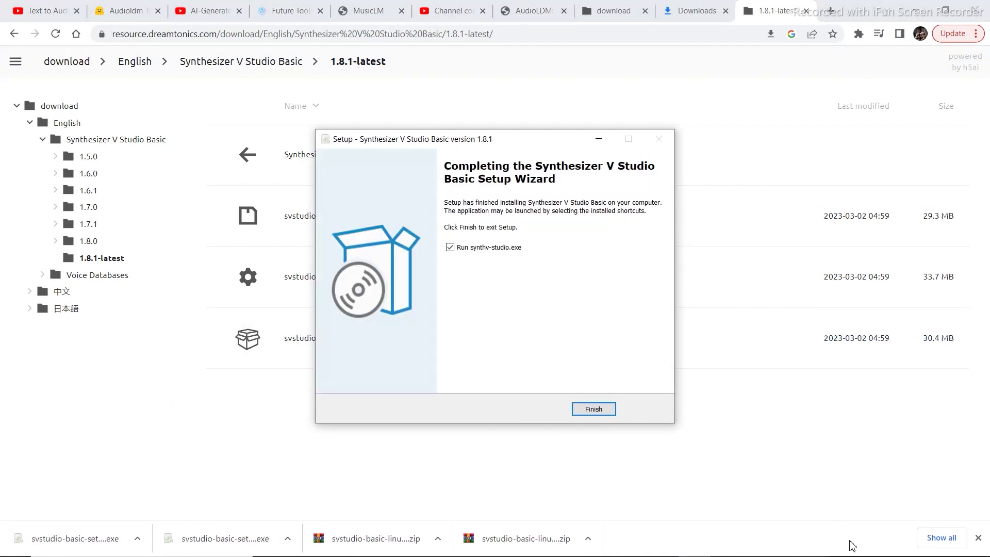
pyautogui.click(593, 409)
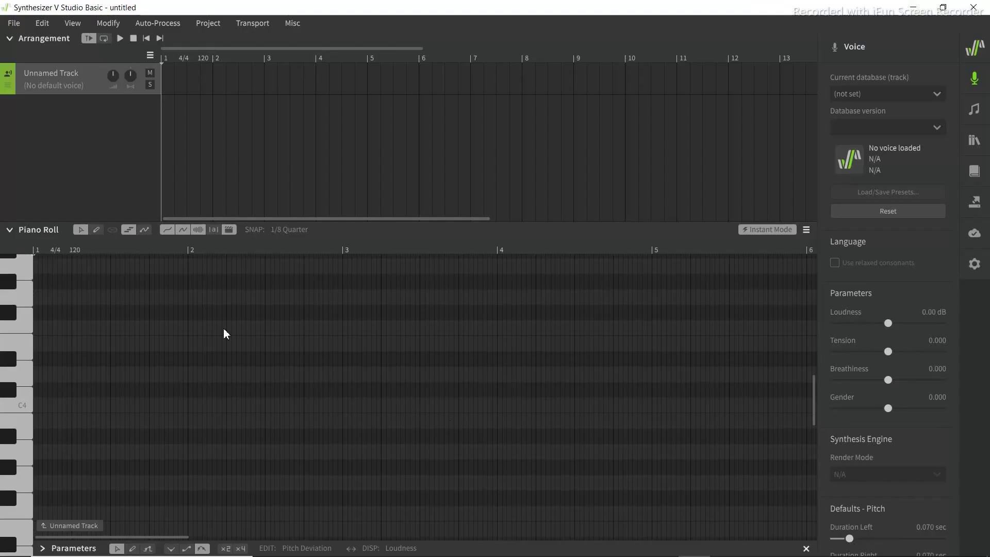
pyautogui.click(24, 305)
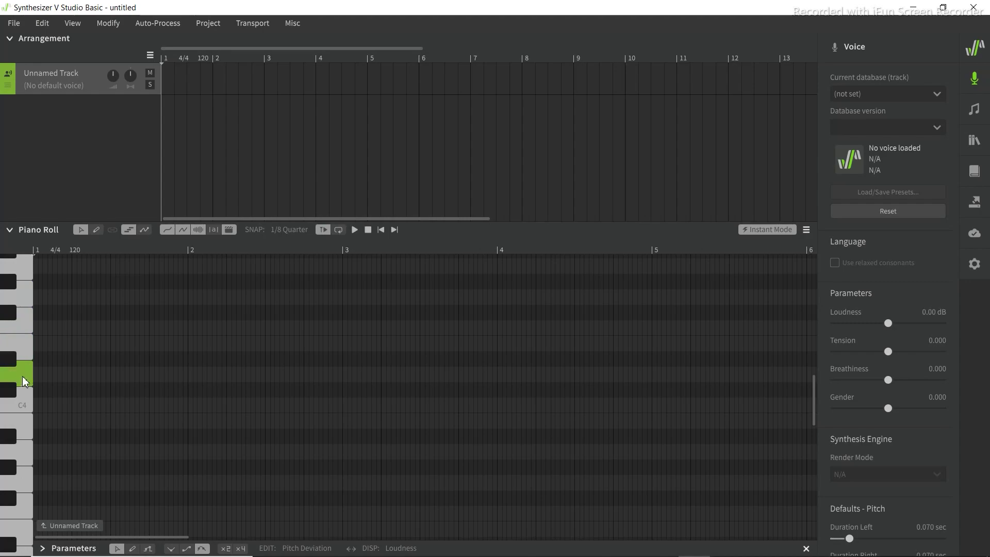
# Switch back to the browser and open the AiKO folder under Lite Voice Databases in the English downloads.
pyautogui.hotkey('alt', 'Tab')
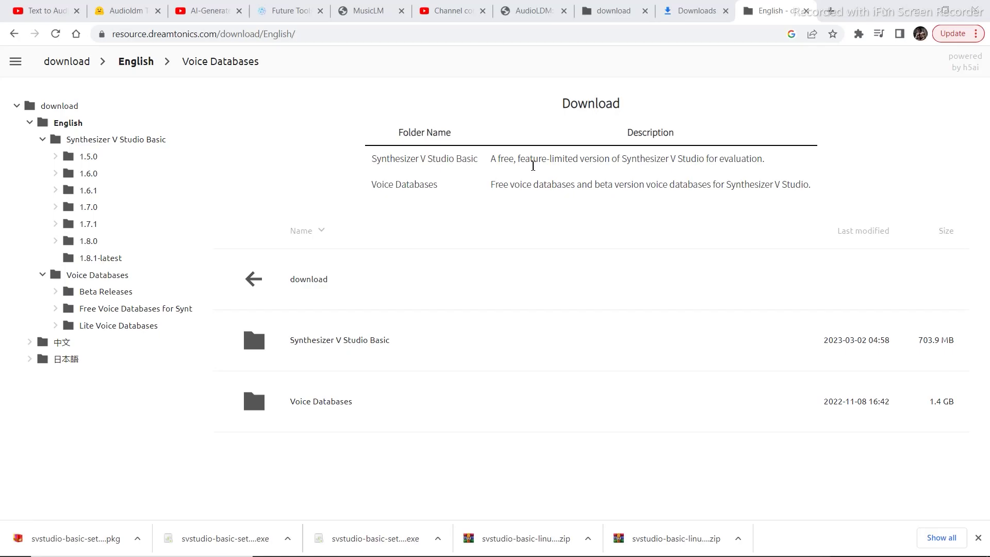
pyautogui.click(351, 422)
pyautogui.click(349, 419)
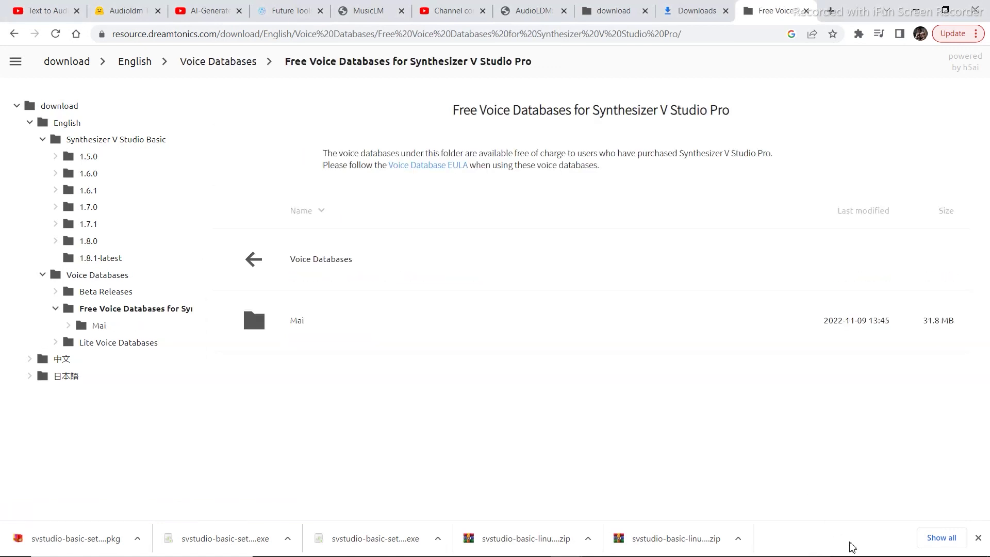
pyautogui.click(253, 259)
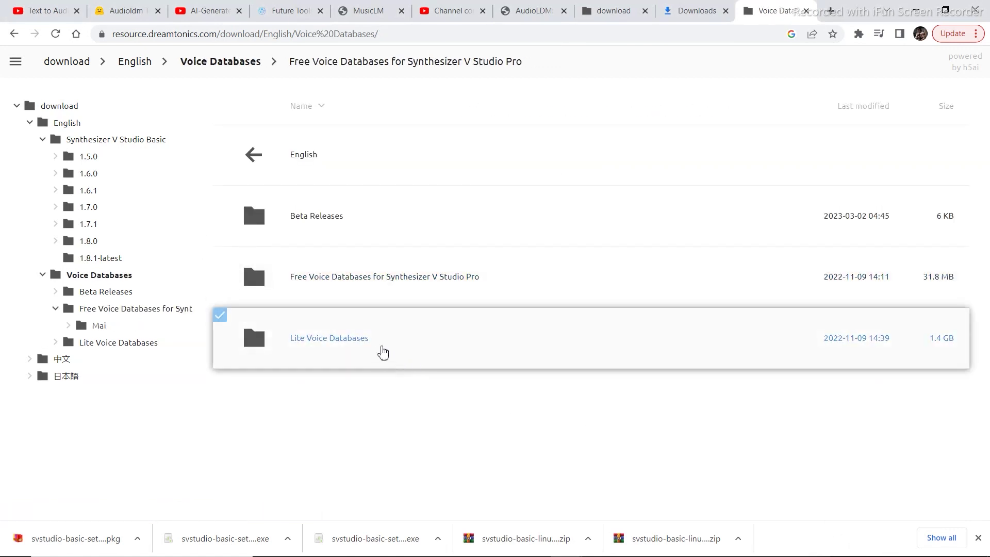
pyautogui.click(392, 354)
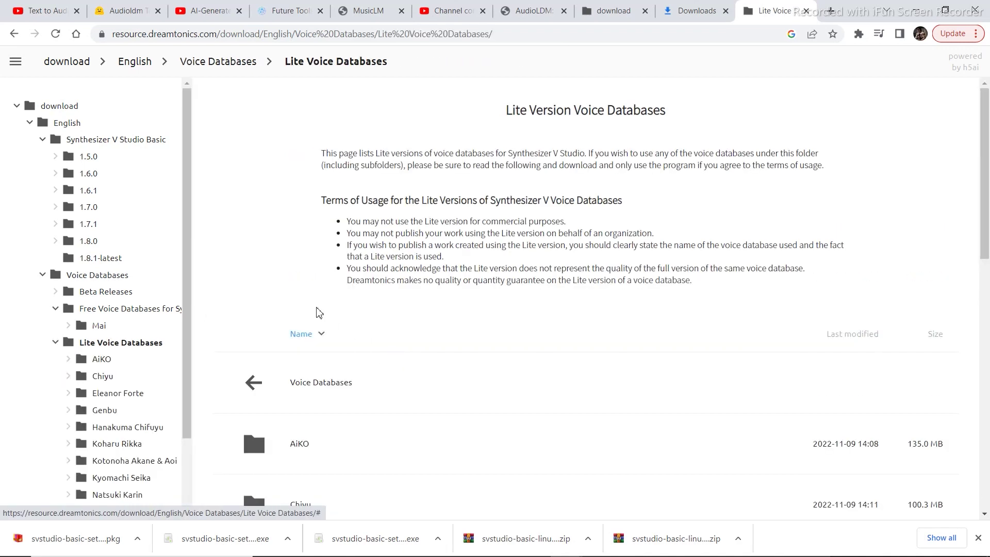
pyautogui.click(660, 463)
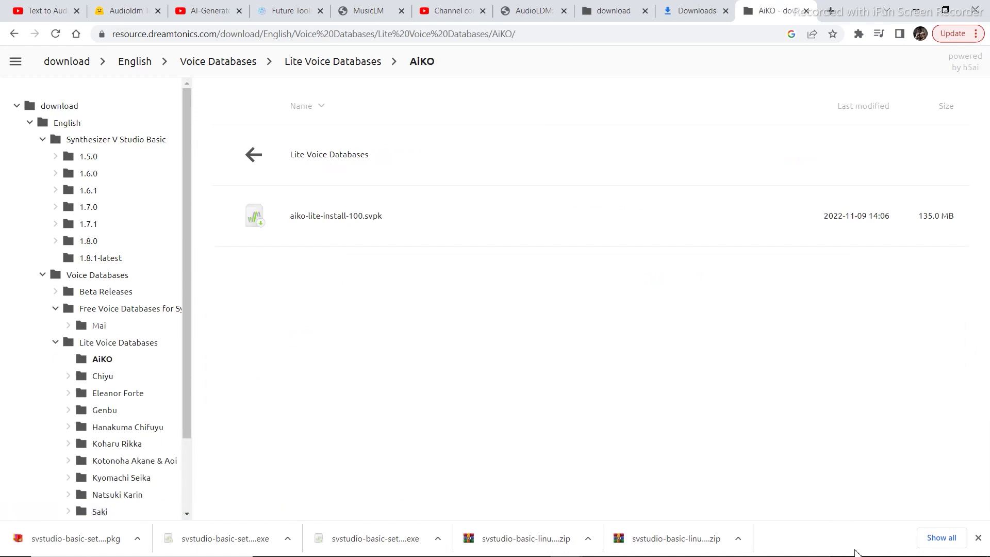
# Download aiko-lite-install-100.svpk and install the AiKO (Lite) voice, accepting its license and keeping the proposed destination folder.
pyautogui.click(487, 242)
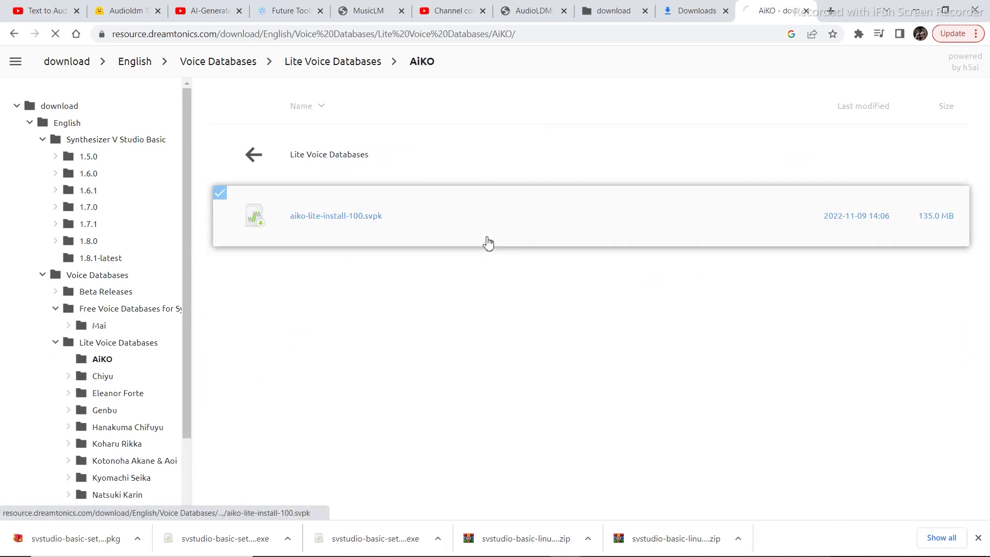
pyautogui.click(165, 537)
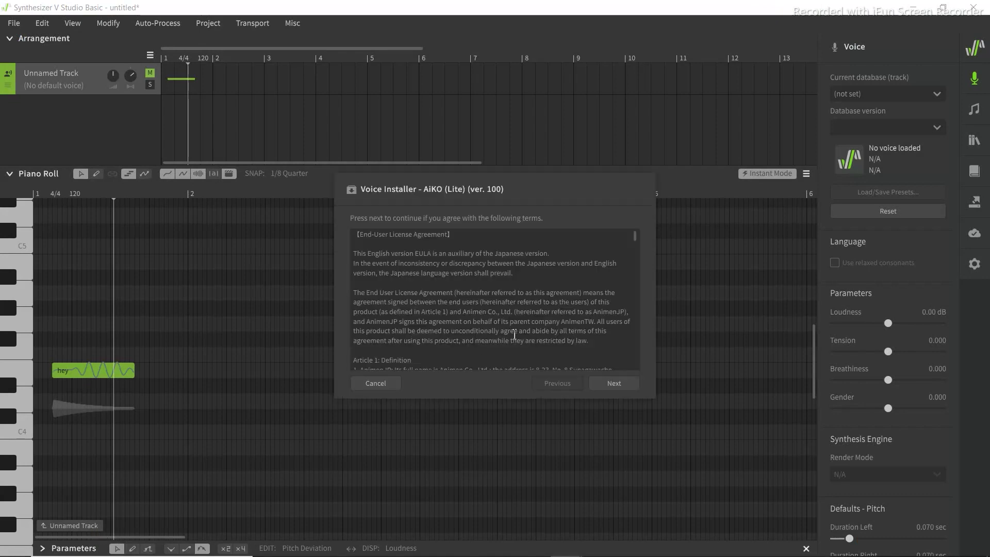
pyautogui.click(618, 385)
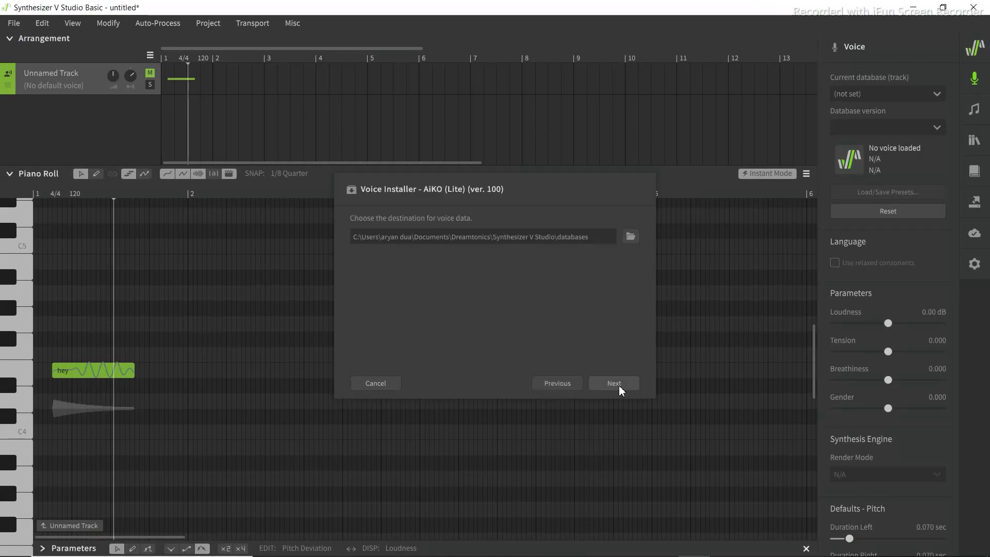
pyautogui.click(619, 385)
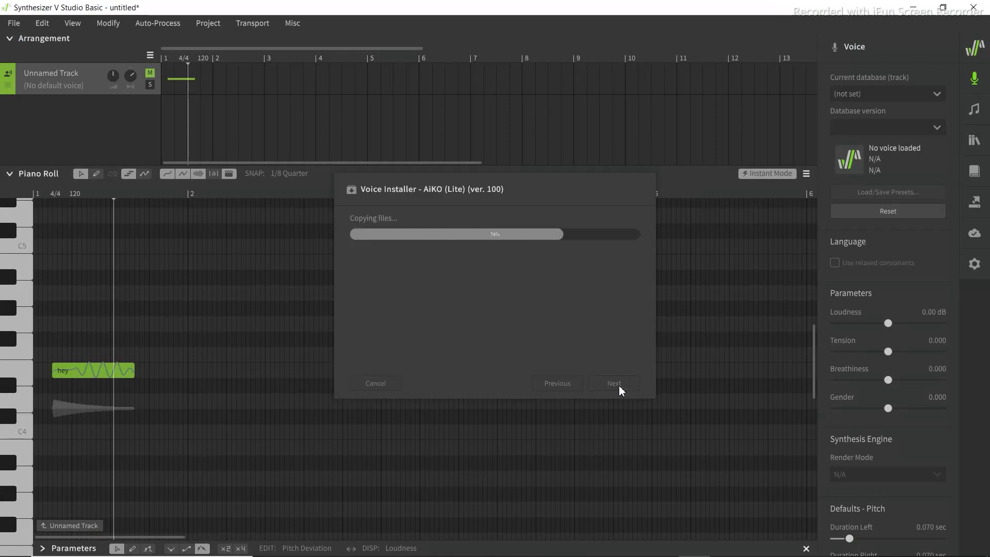
pyautogui.click(614, 383)
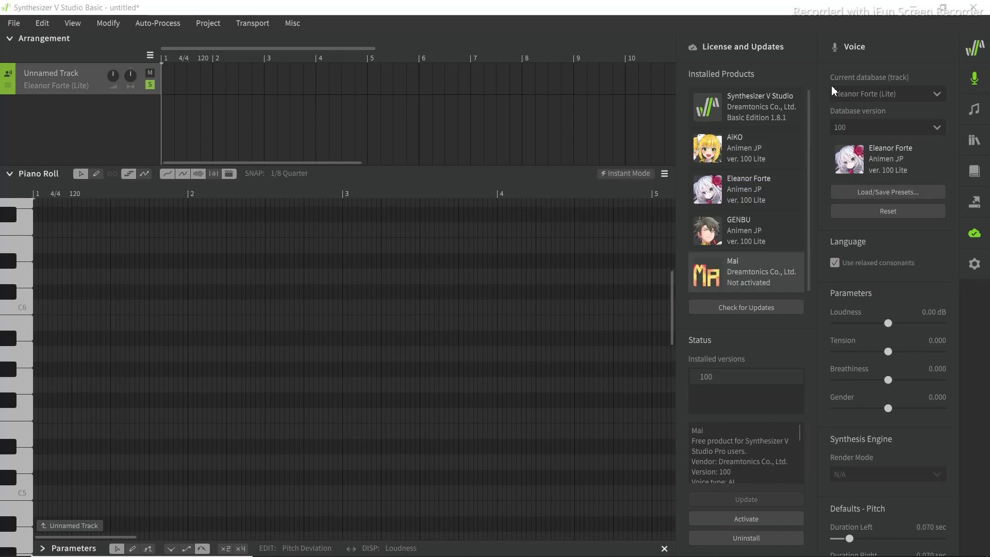
# Switch the track's voice database to GENBU (Lite) and back to Eleanor Forte (Lite).
pyautogui.click(876, 91)
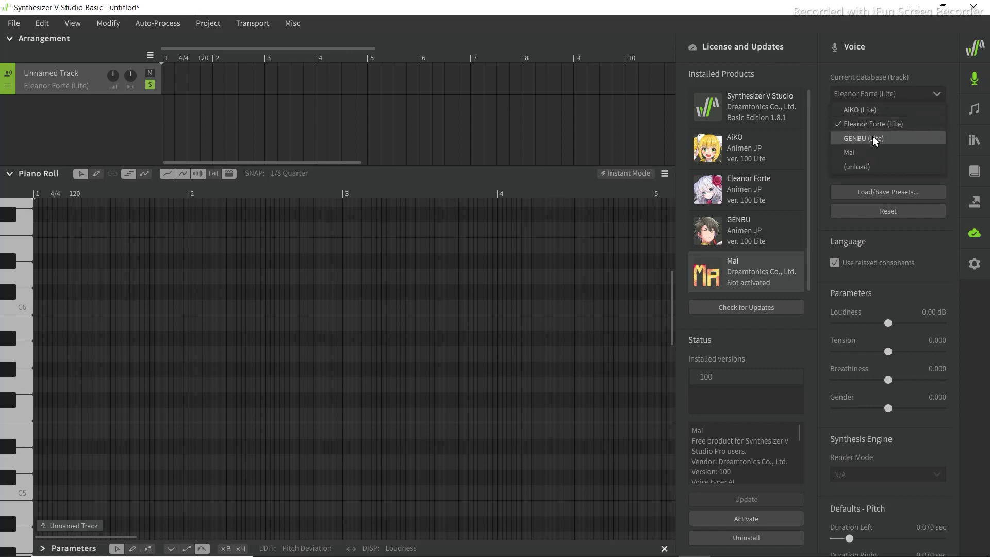
pyautogui.click(872, 136)
pyautogui.click(893, 92)
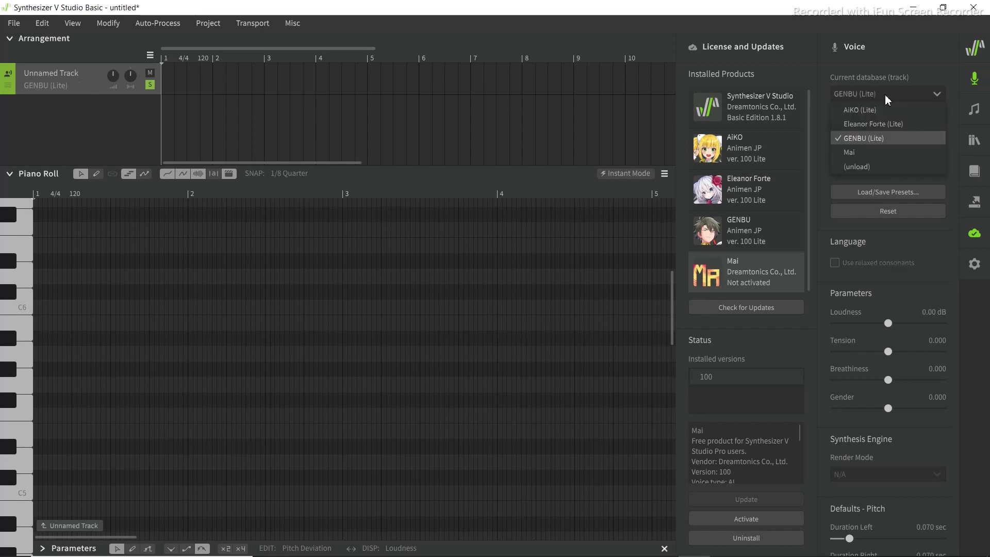
pyautogui.click(869, 123)
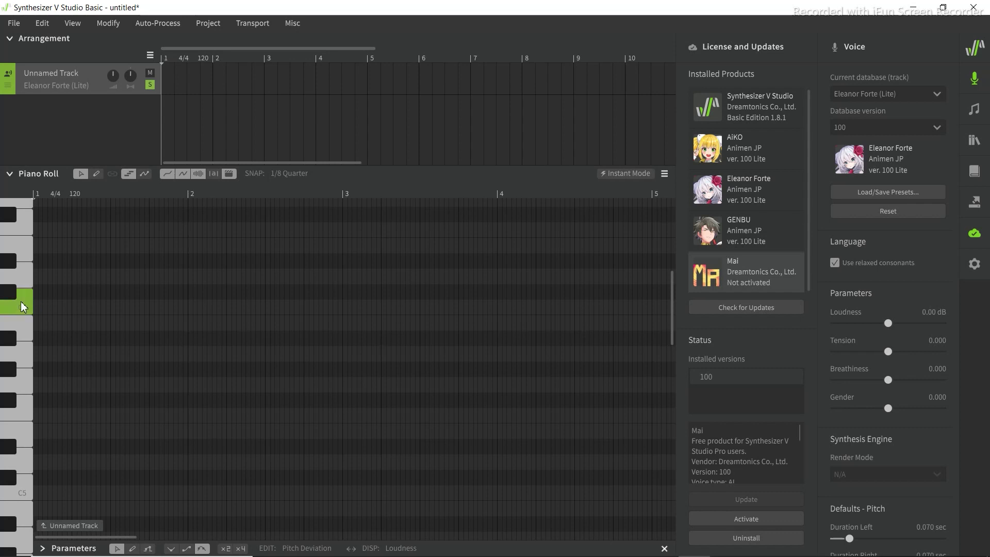
# Add two short notes in the first bar of the piano roll, both with the lyric "hey", and play them.
pyautogui.doubleClick(100, 305)
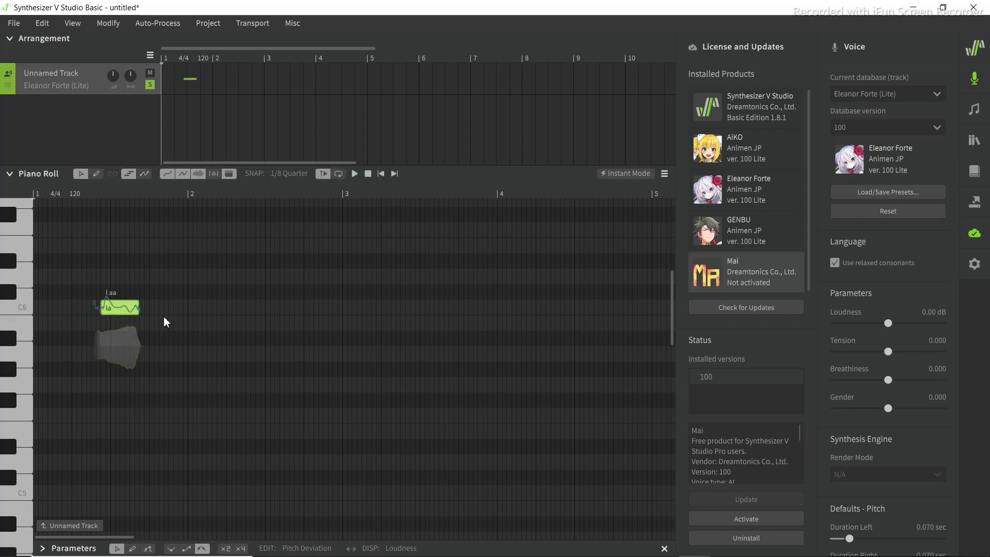
pyautogui.doubleClick(129, 309)
pyautogui.click(168, 291)
pyautogui.doubleClick(169, 291)
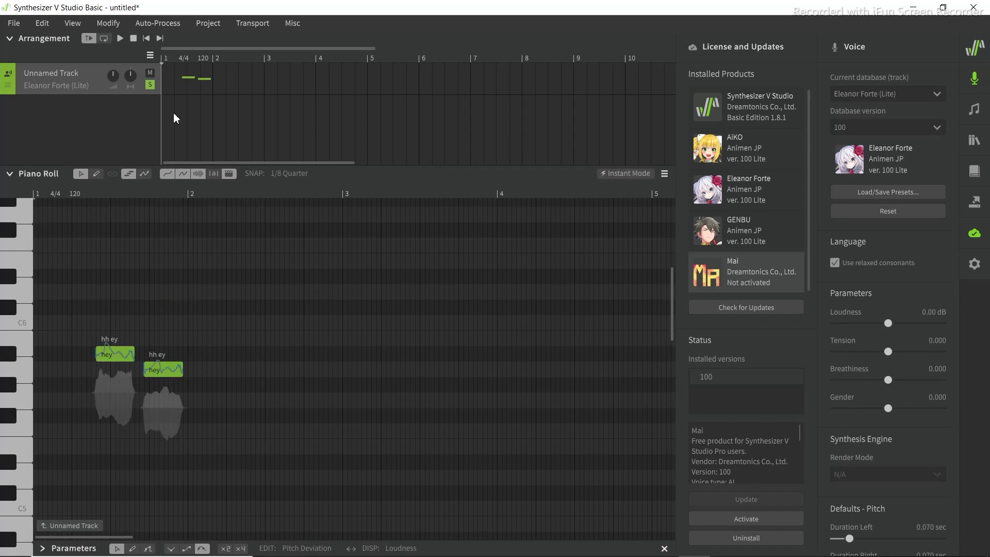
pyautogui.click(121, 39)
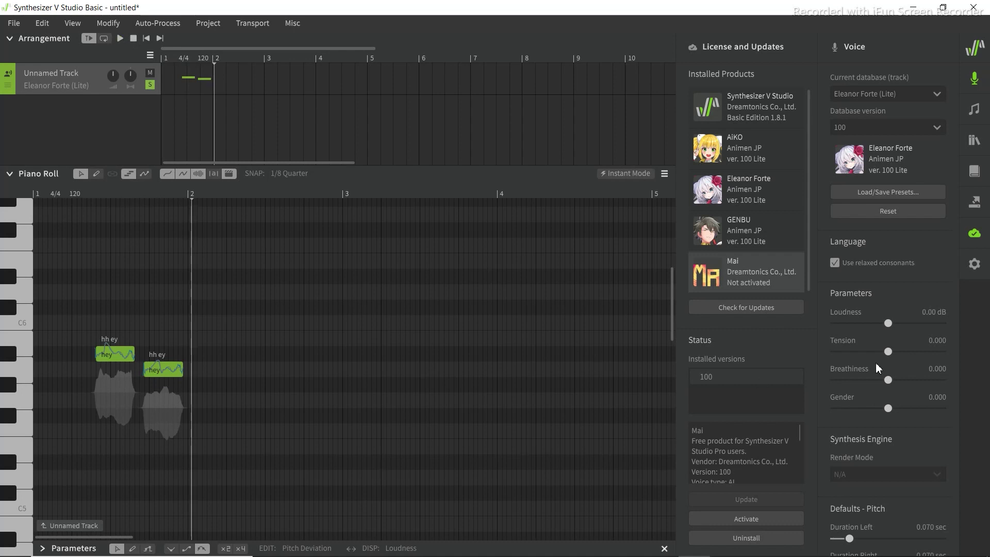
# Set loudness to -2.85 dB, tension to -0.500, breathiness to -0.060 and gender to 0.775, playing back the "hey how are you" phrase.
pyautogui.moveTo(874, 324); pyautogui.dragTo(919, 407)
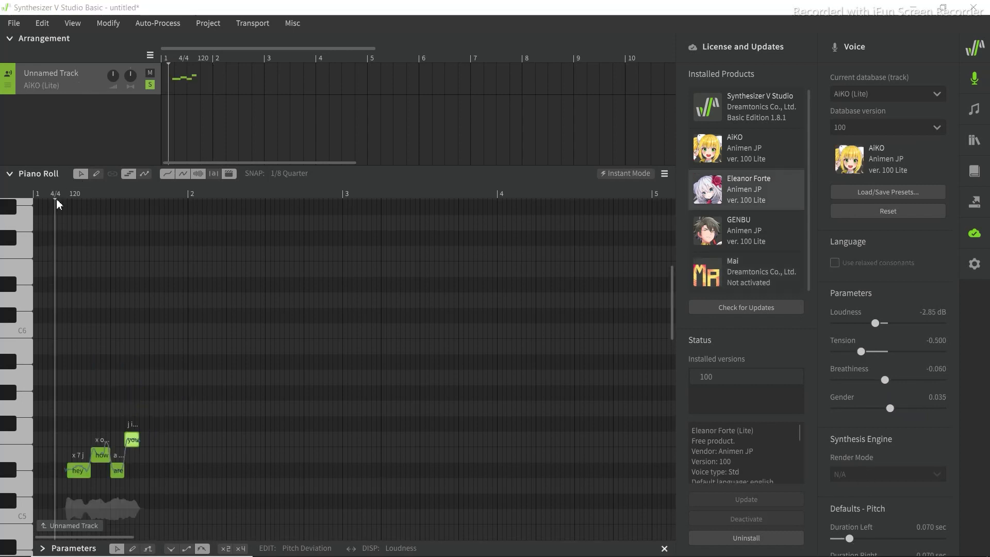
pyautogui.press('space')
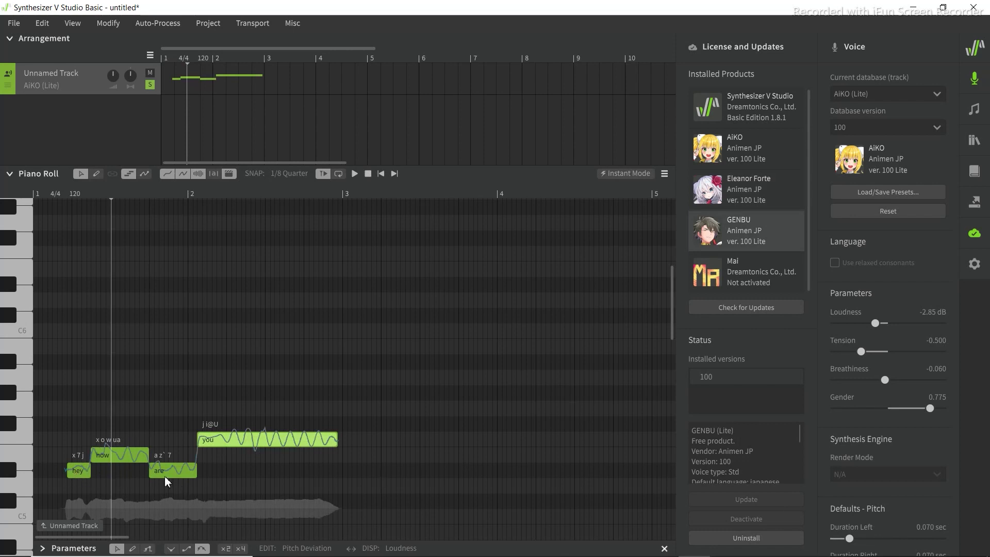
pyautogui.click(186, 63)
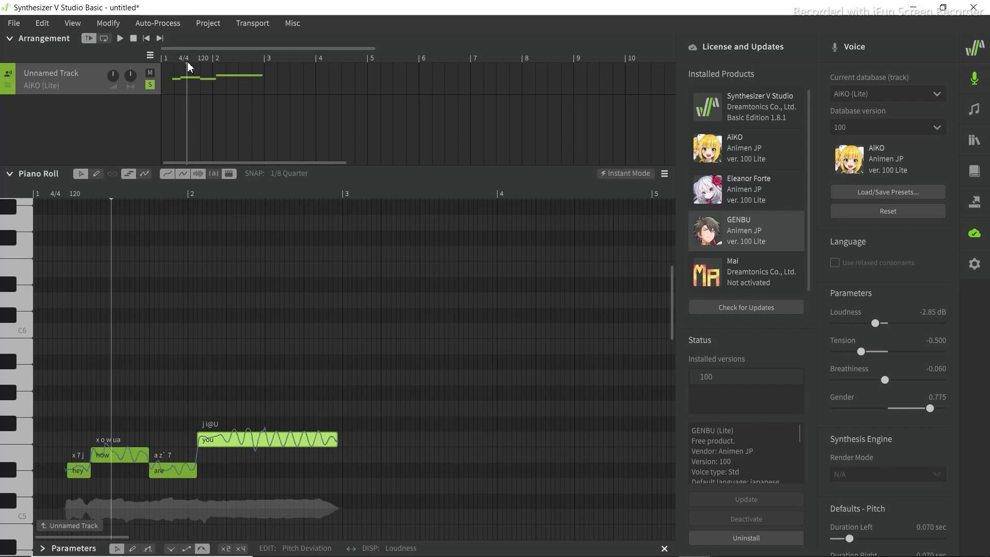
pyautogui.press('space')
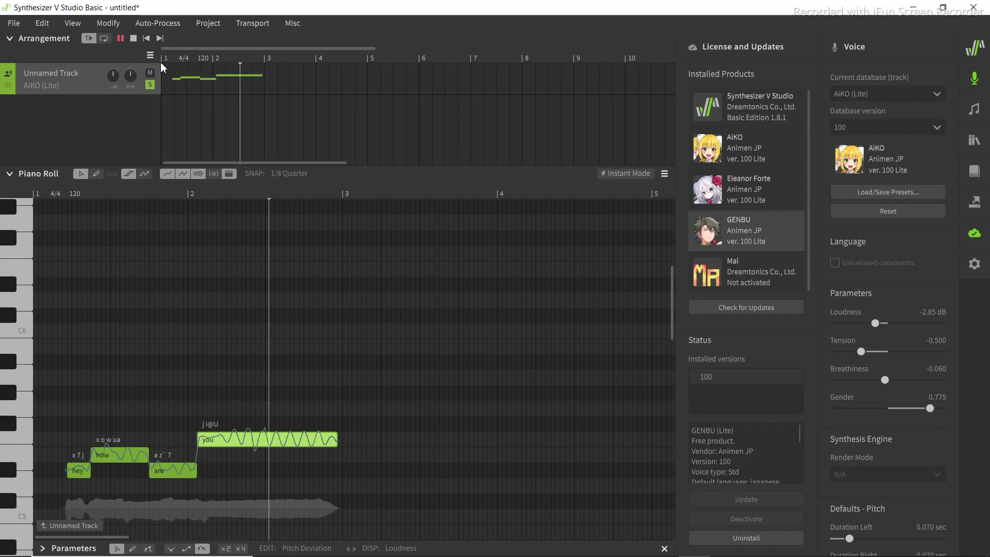
pyautogui.press('space')
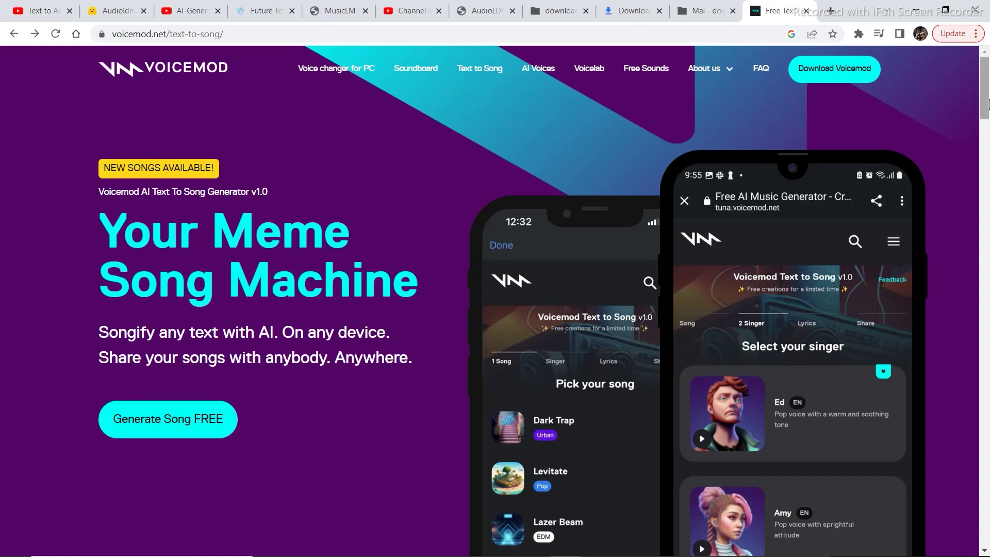
# Browse the Voicemod Text to Song page and preview the Happy Birthday and Break is Over songs.
pyautogui.scroll(-1, 987, 132)
pyautogui.moveTo(987, 131); pyautogui.dragTo(988, 315)
pyautogui.scroll(3, 632, 227)
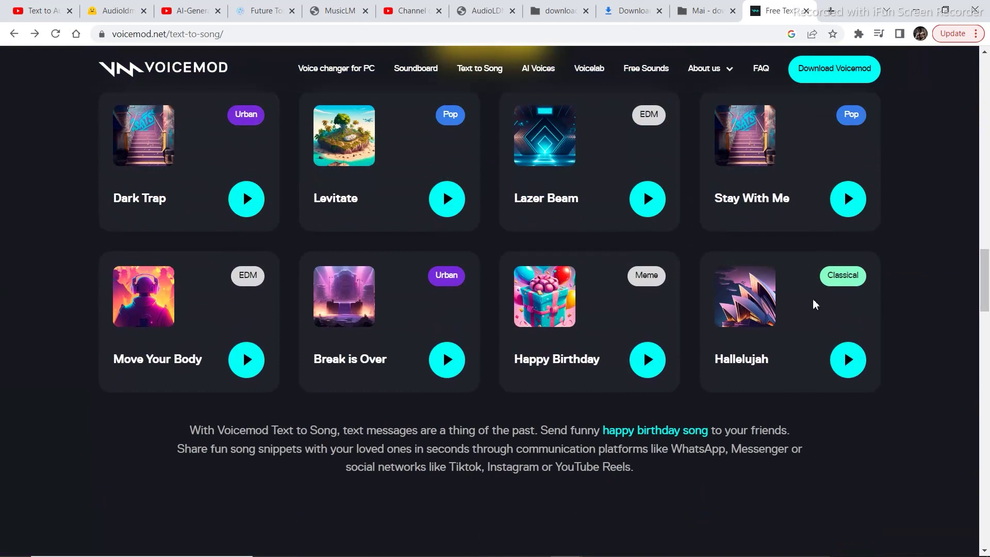
pyautogui.click(654, 366)
pyautogui.click(448, 362)
pyautogui.click(448, 362)
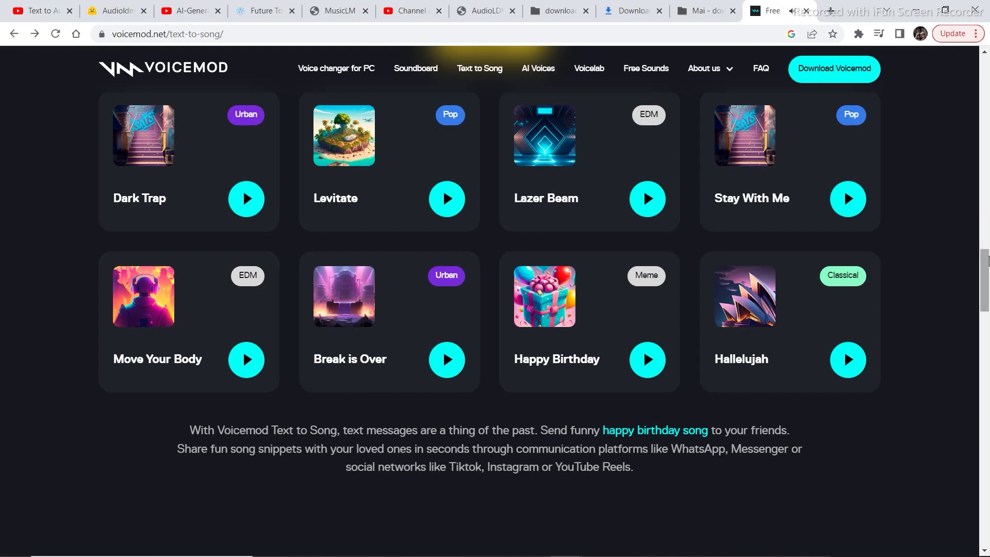
# Listen to the Levitate example sung by Jerry and pause it.
pyautogui.moveTo(987, 261); pyautogui.dragTo(987, 324)
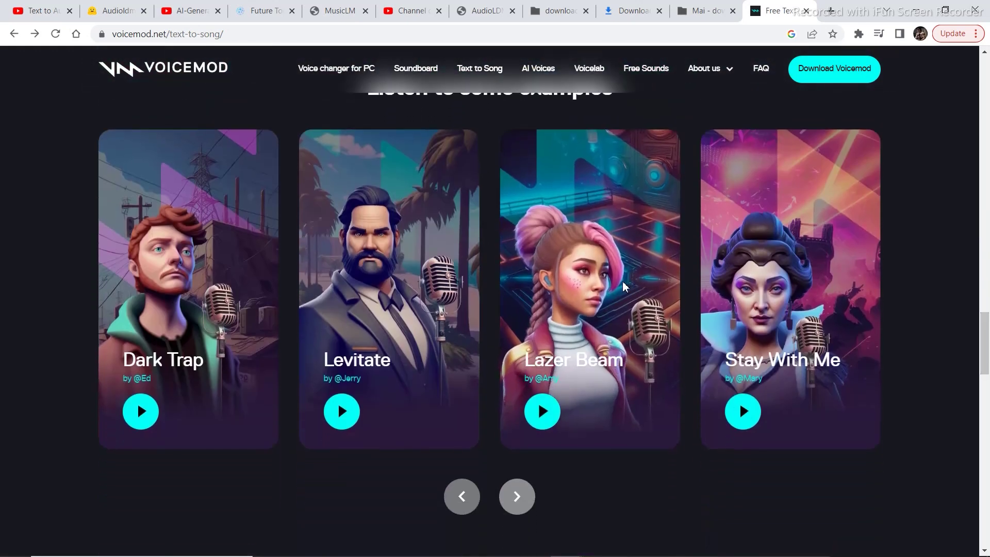
pyautogui.click(341, 413)
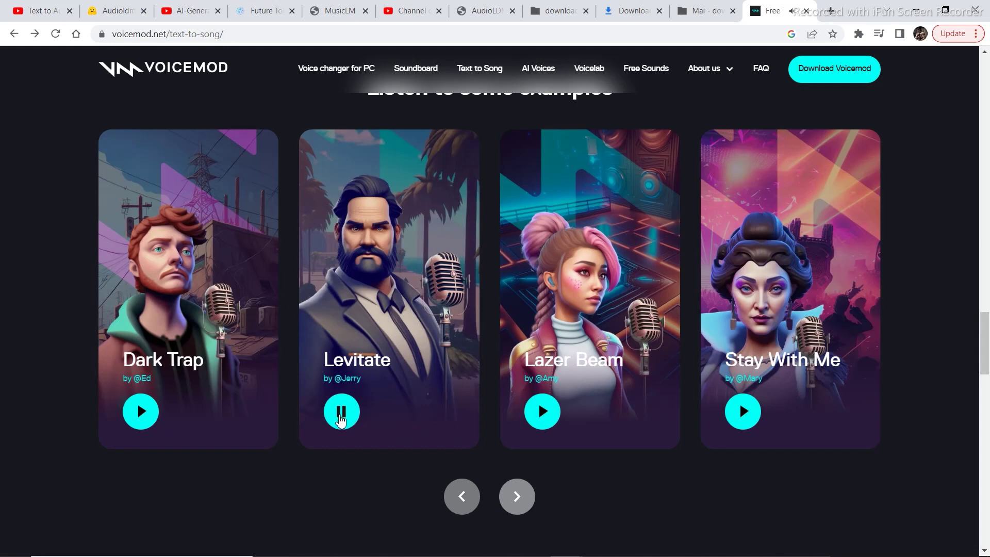
pyautogui.click(340, 418)
# Start generating a free song and choose Break Is Over as the song after previewing it.
pyautogui.moveTo(984, 328); pyautogui.dragTo(987, 103)
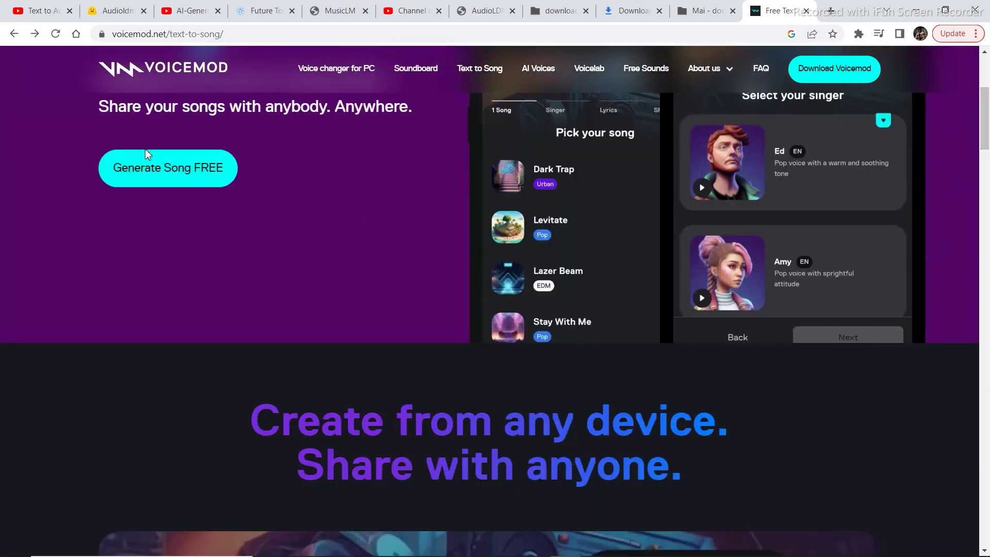
pyautogui.click(179, 169)
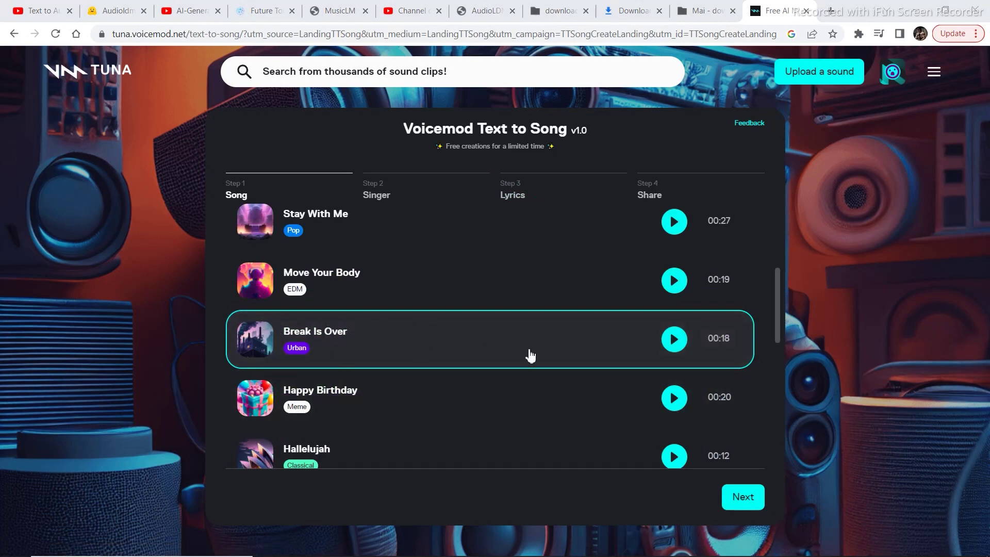
pyautogui.click(674, 339)
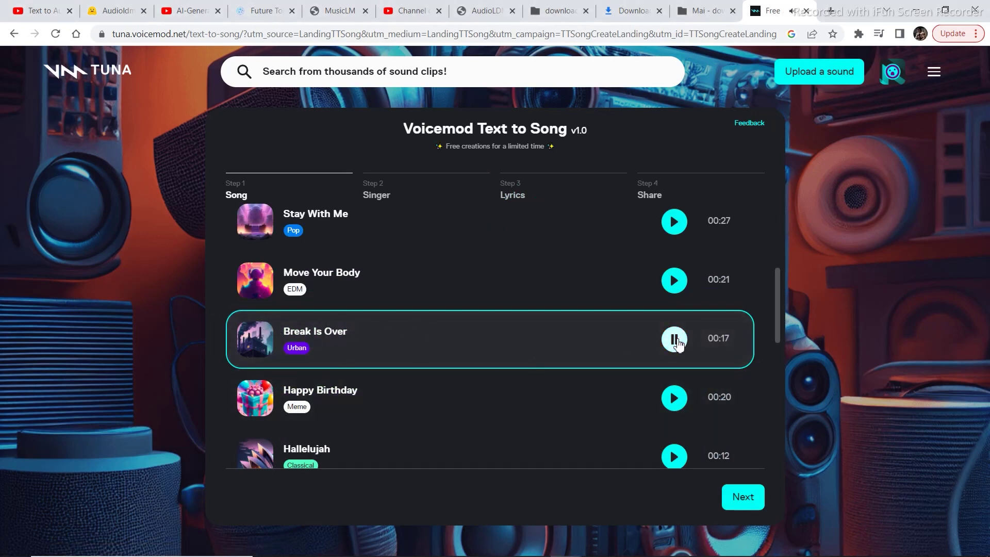
pyautogui.click(674, 339)
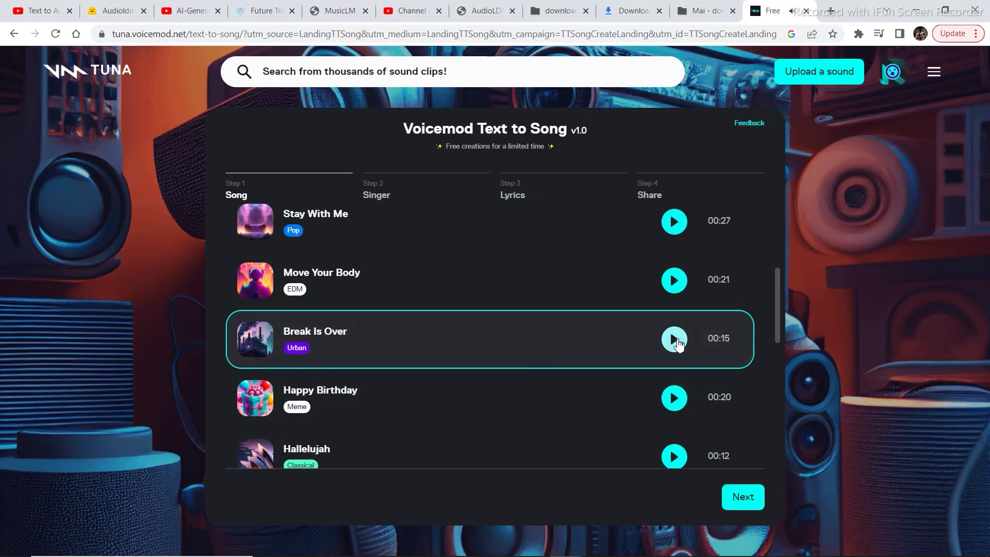
pyautogui.click(741, 498)
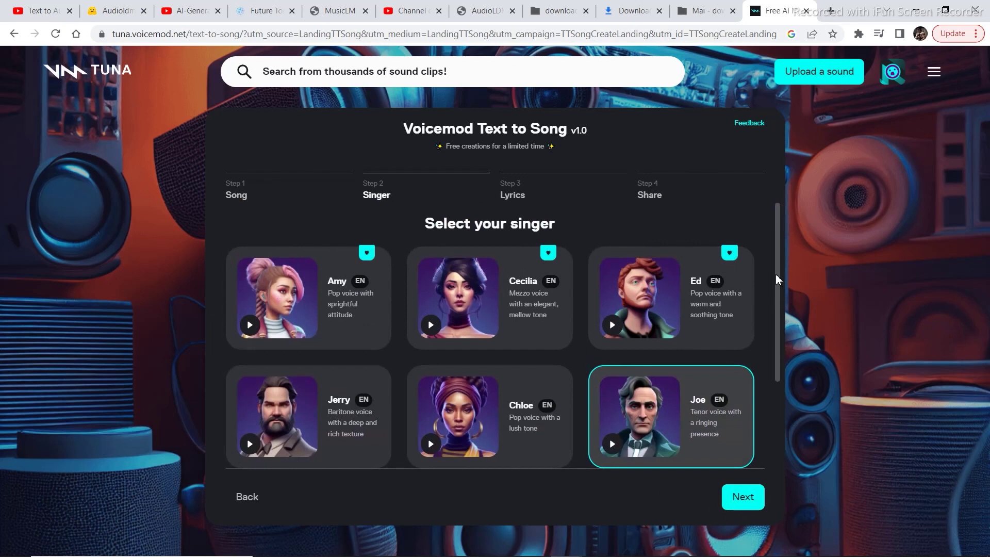
# Choose Jerry, the baritone voice, as the singer and continue to the lyrics.
pyautogui.scroll(-2, 775, 274)
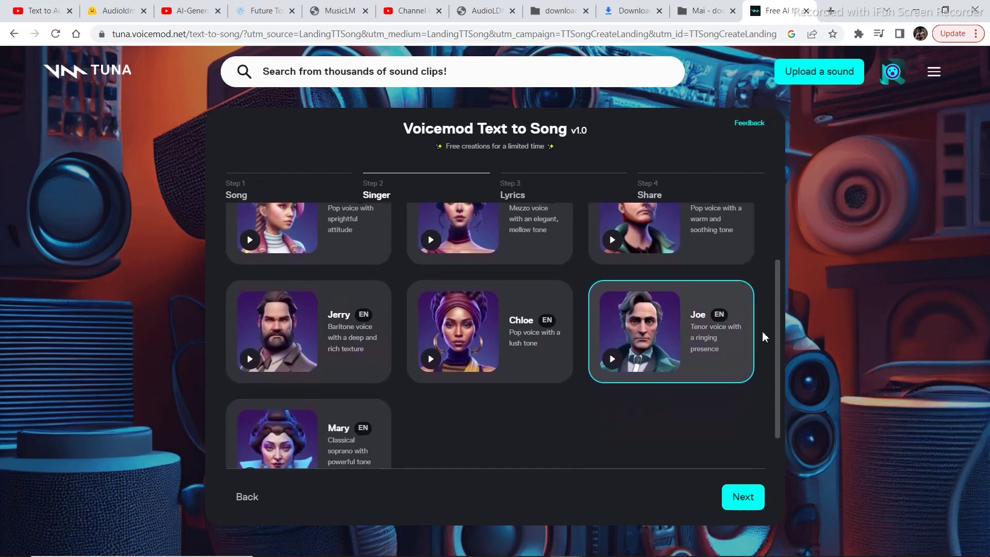
pyautogui.click(271, 354)
pyautogui.click(749, 497)
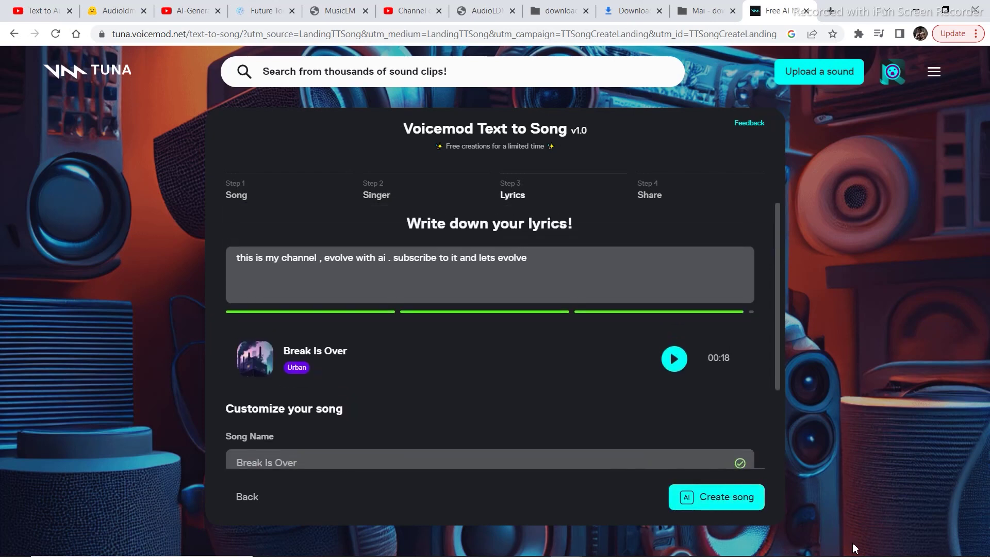
# Create the song with the lyrics "this is my channel , evolve with ai . subscribe to it and lets evolve" and listen to it.
pyautogui.click(240, 250)
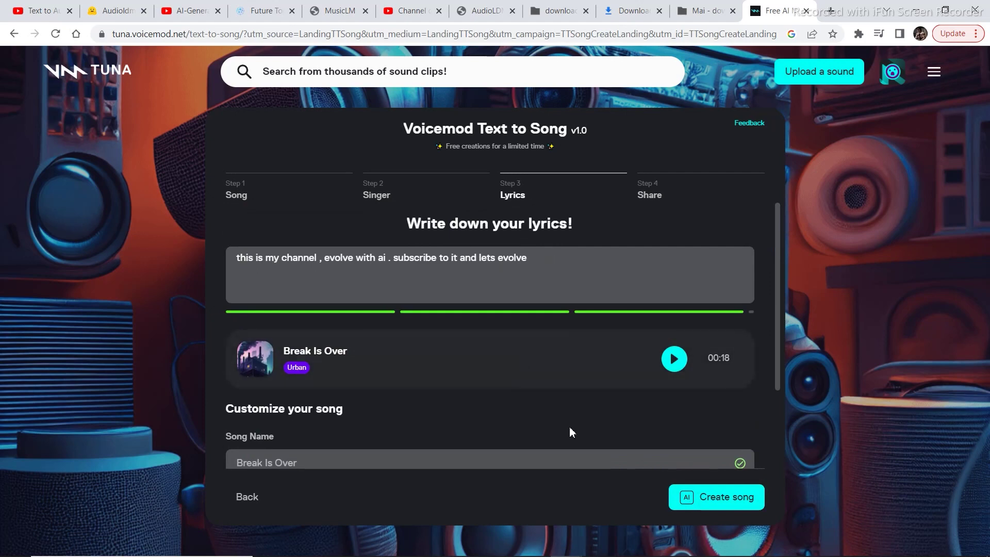
pyautogui.click(728, 504)
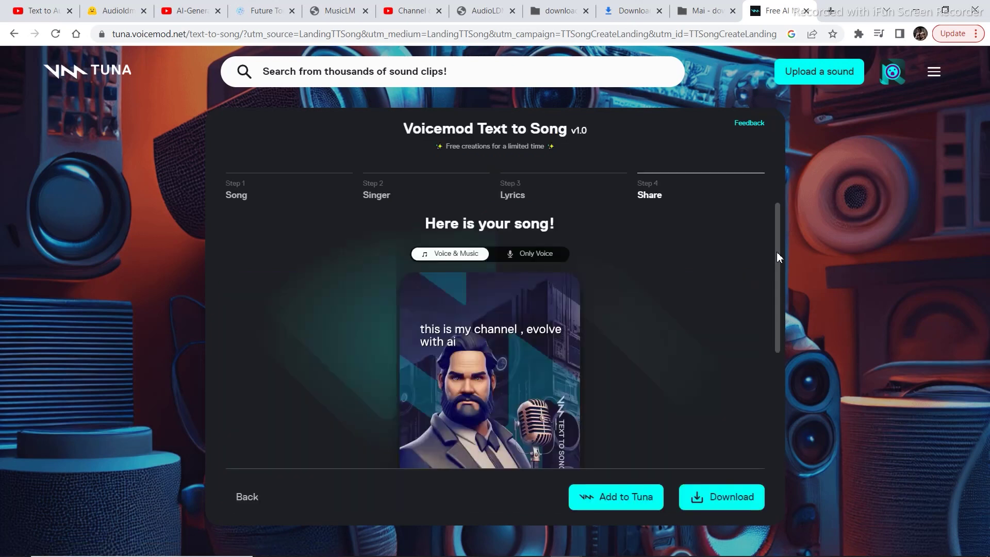
pyautogui.scroll(-2, 777, 251)
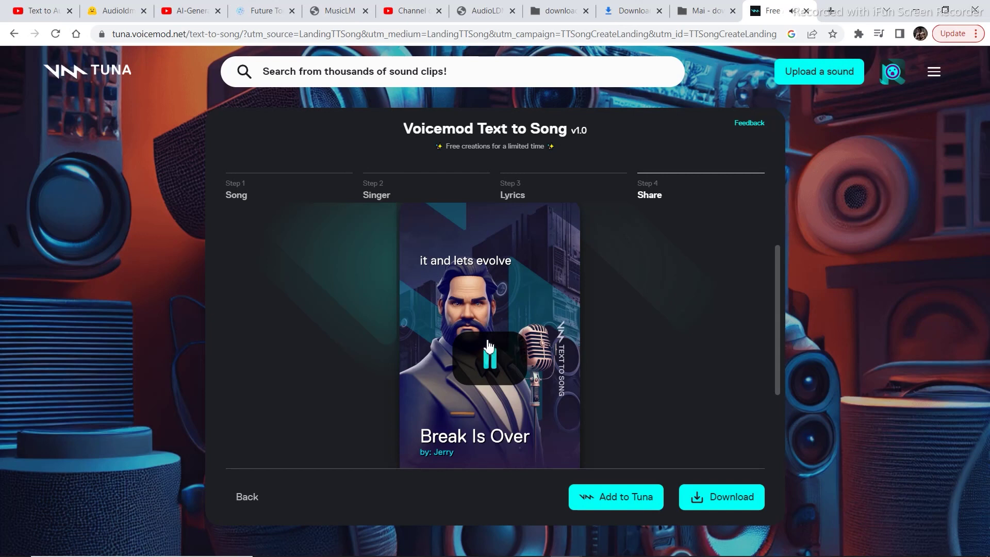
pyautogui.click(489, 354)
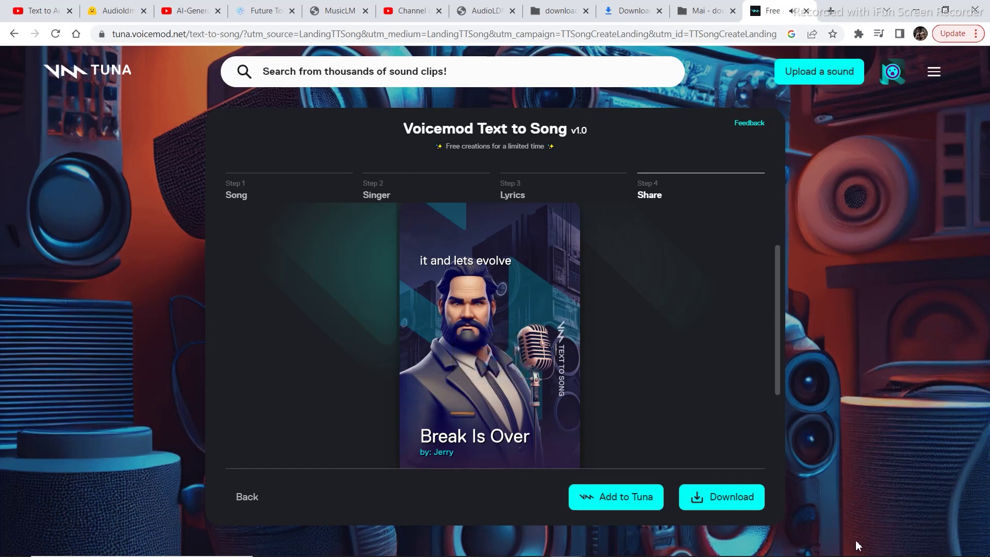
pyautogui.scroll(-1, 852, 521)
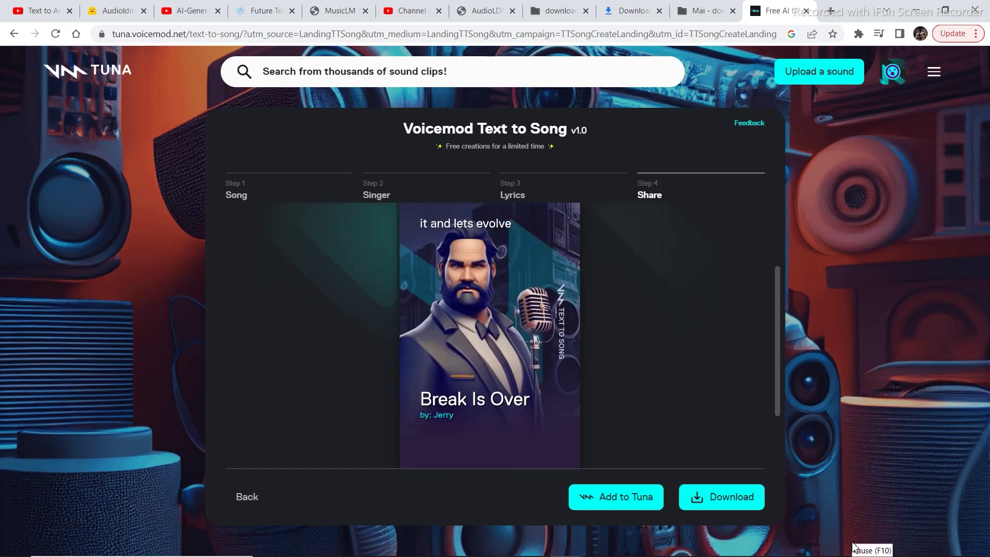